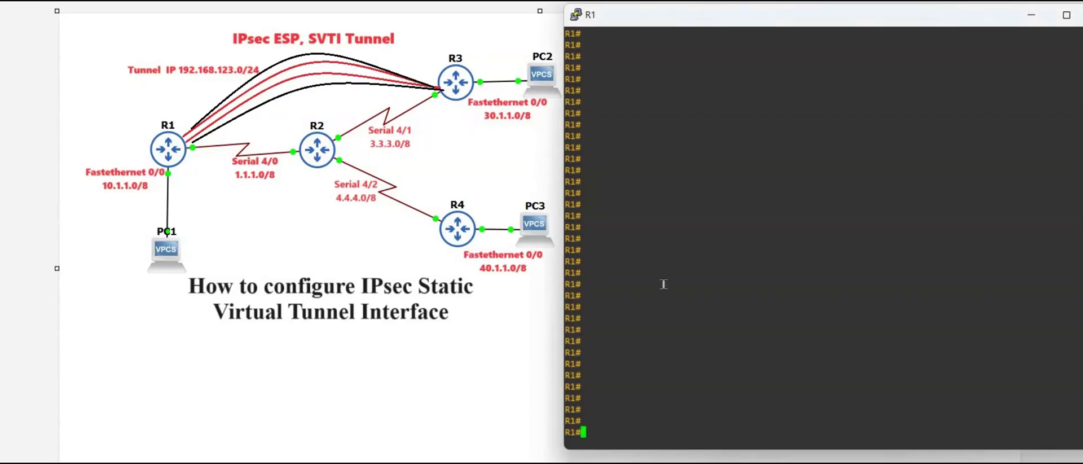
Ping 30.1.1.10 from R1 with fastEthernet 0/0 as the source and a repeat count of 100
{"action": "type", "text": "ping 30.1.1.10 sour"}
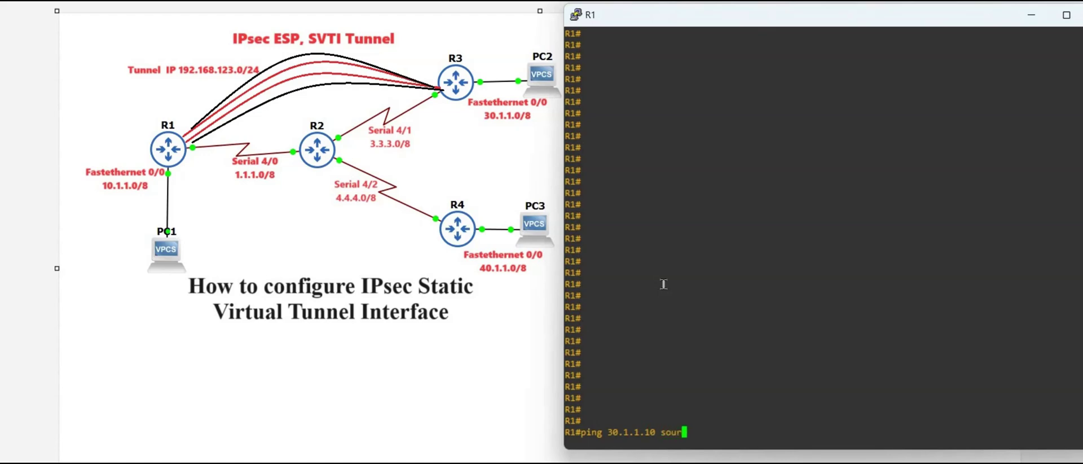
{"action": "type", "text": "ce f"}
{"action": "key", "text": "Tab"}
{"action": "type", "text": "0/0"}
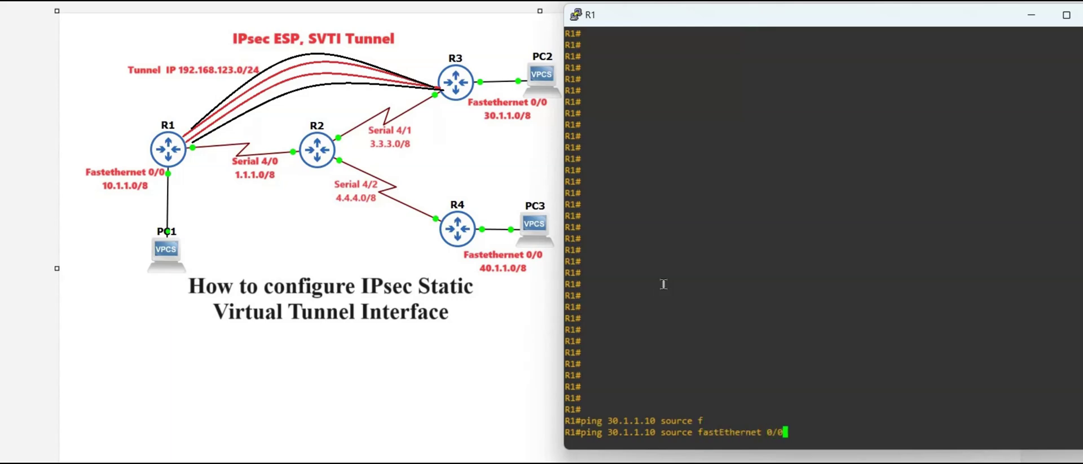
{"action": "type", "text": " repeat 100"}
{"action": "key", "text": "Return"}
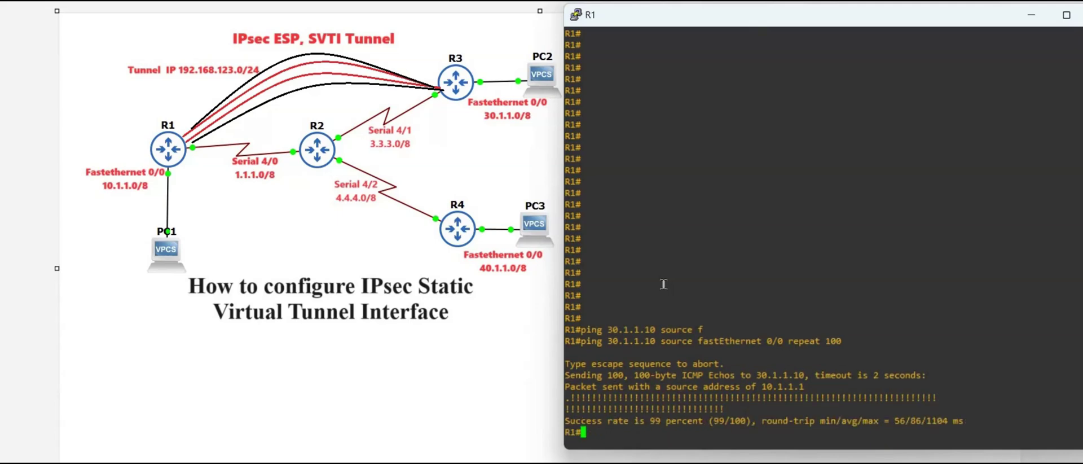
Display R1's IPsec security associations with show crypto ipsec sa and review the packet counters and ESP transform settings
{"action": "type", "text": "show crypto ipsec sa"}
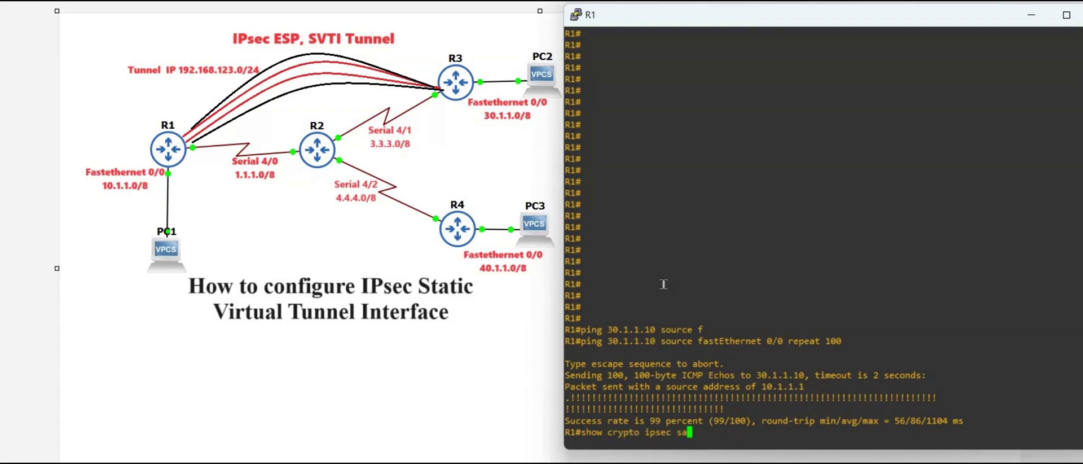
{"action": "key", "text": "Return"}
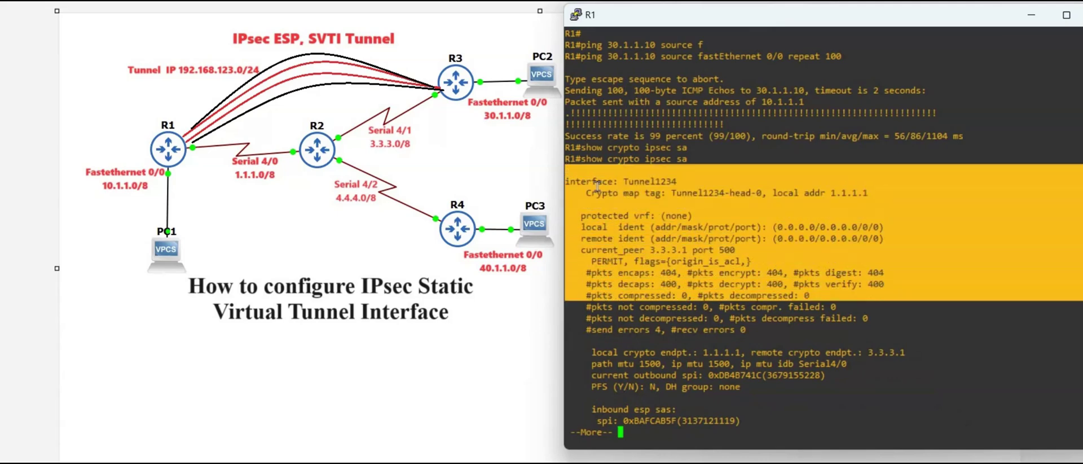
{"action": "key", "text": "space"}
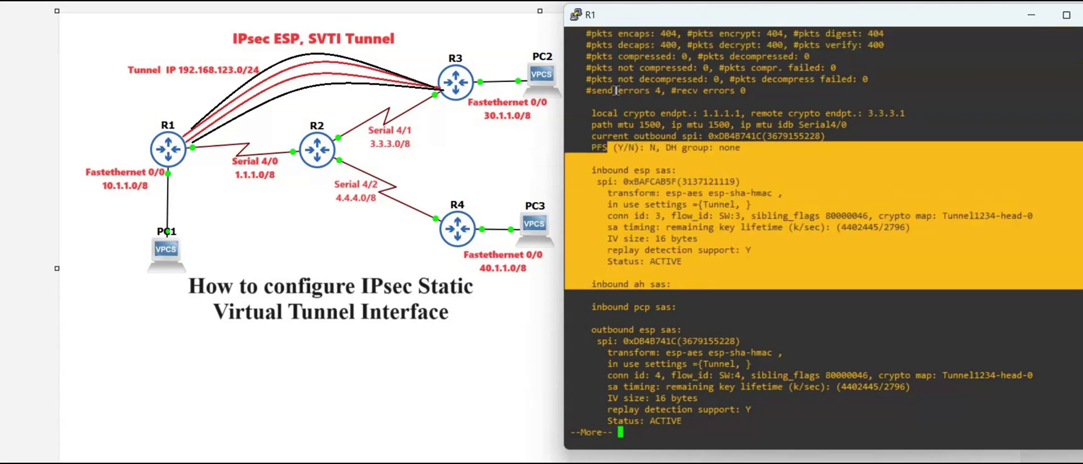
{"action": "scroll", "coordinate": [619, 164], "scroll_direction": "up", "scroll_amount": 6}
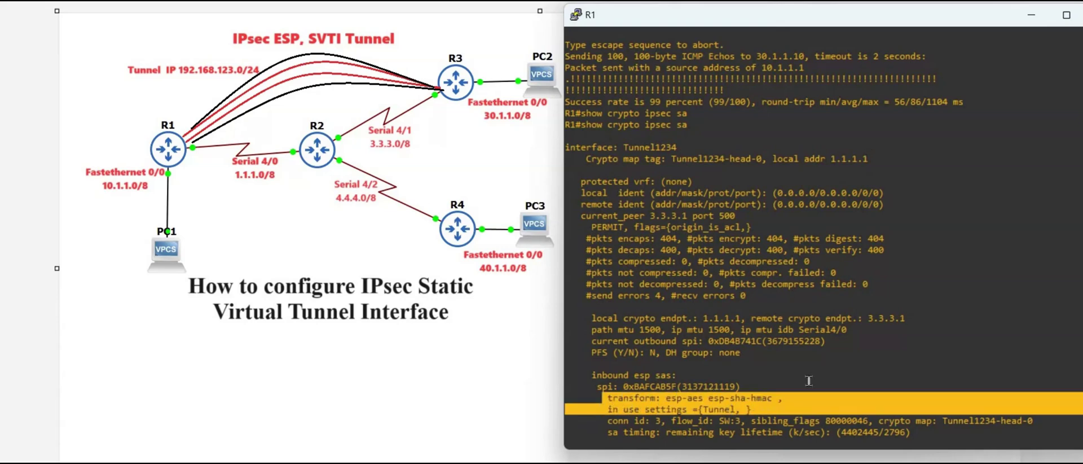
{"action": "scroll", "coordinate": [807, 378], "scroll_direction": "down", "scroll_amount": 6}
{"action": "key", "text": "space"}
{"action": "key", "text": "space"}
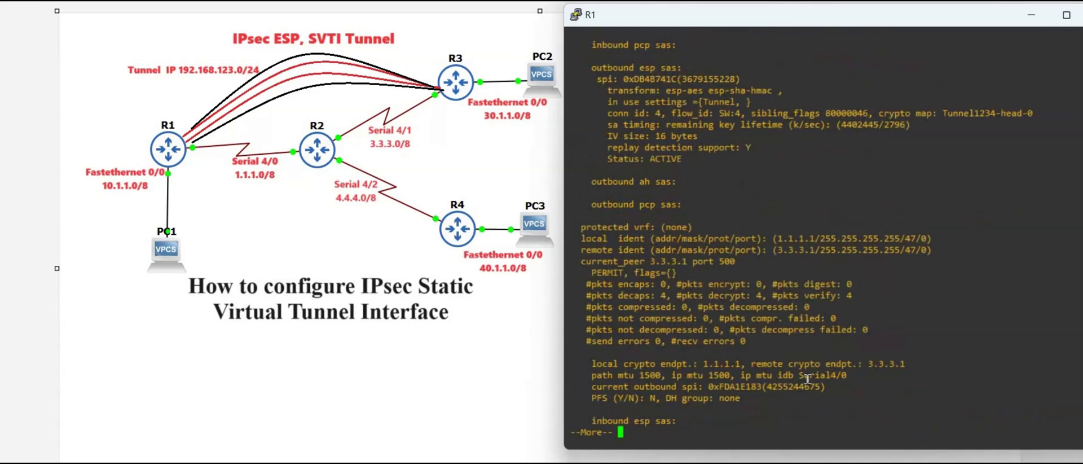
Display the details of interface tunnel 1234 and highlight its tunnel protection, encapsulation and protocol/transport lines
{"action": "type", "text": "show "}
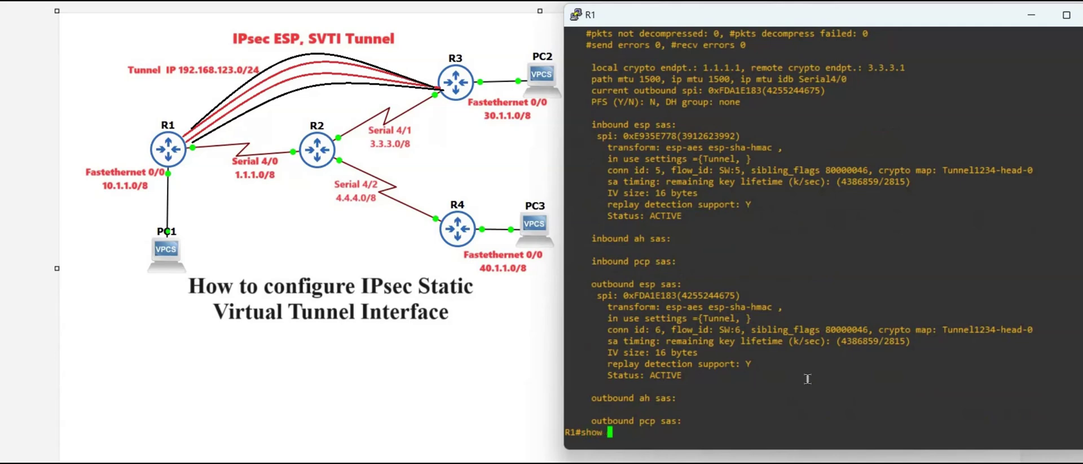
{"action": "type", "text": "interface tunnel "}
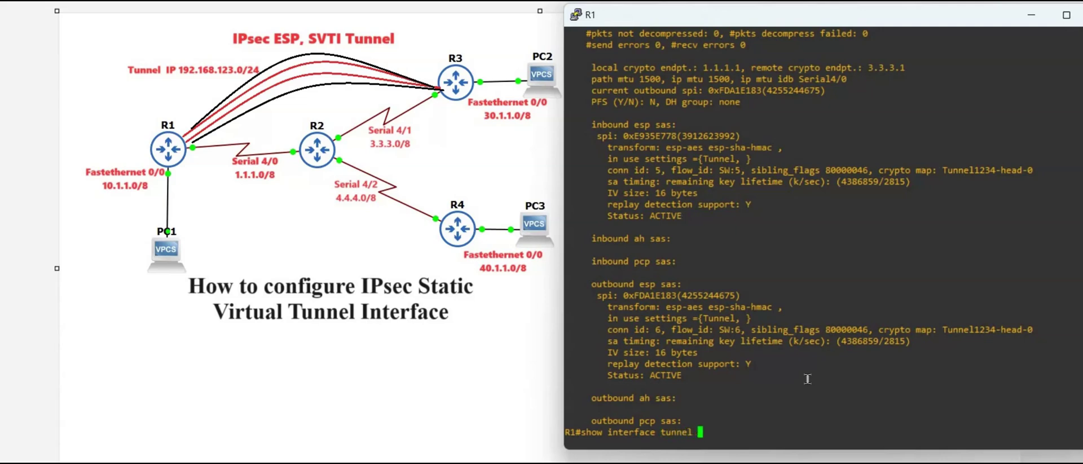
{"action": "type", "text": "1234"}
{"action": "key", "text": "Return"}
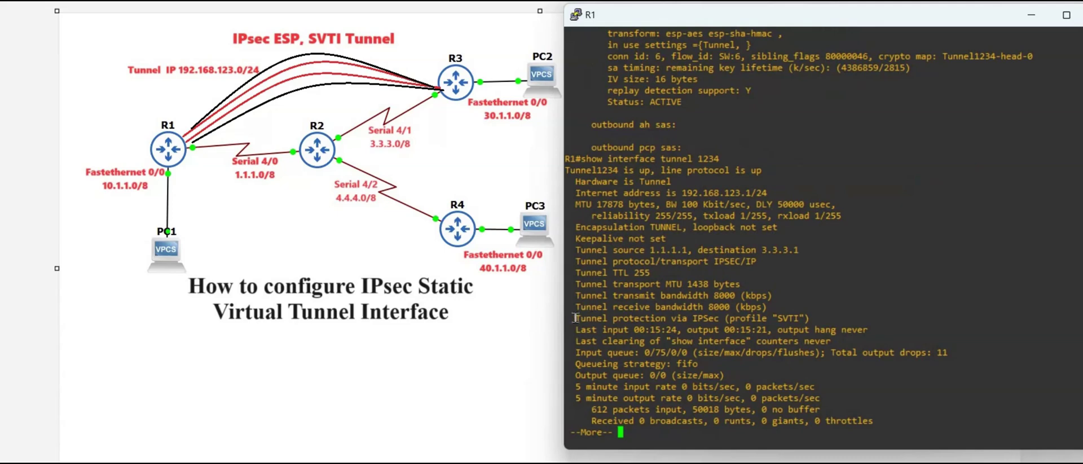
{"action": "left_click_drag", "start_coordinate": [575, 317], "coordinate": [818, 320]}
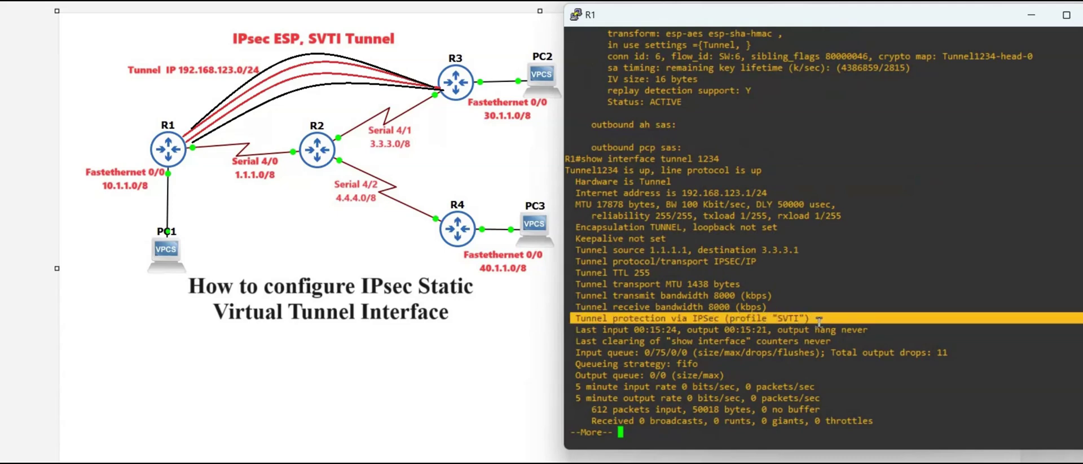
{"action": "left_click_drag", "start_coordinate": [576, 226], "coordinate": [793, 226]}
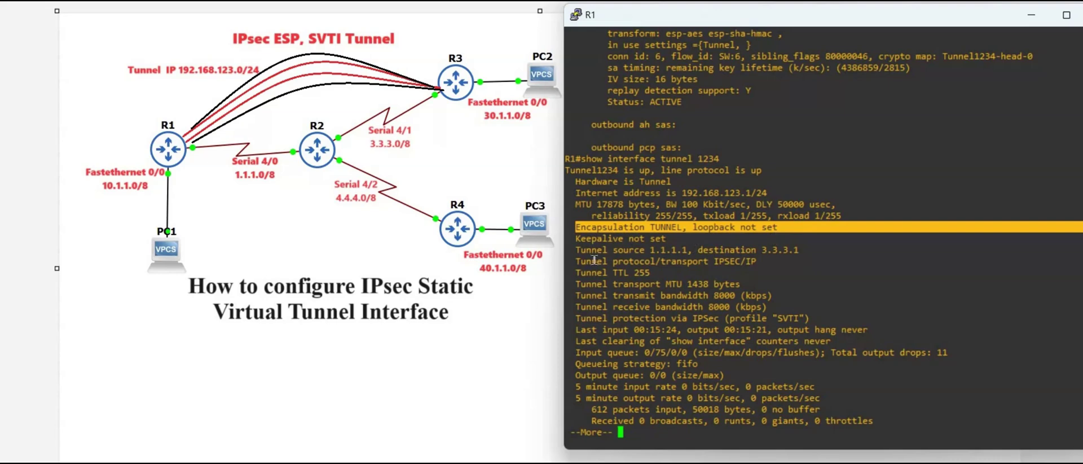
{"action": "left_click_drag", "start_coordinate": [576, 261], "coordinate": [762, 261]}
{"action": "key", "text": "space"}
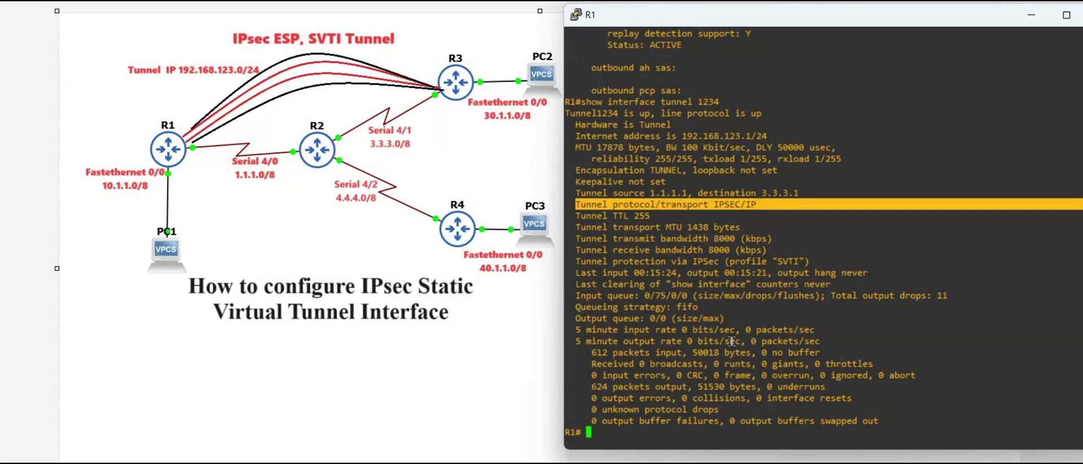
Start a ping to 30.1.1.10 with a serial interface as the source
{"action": "type", "text": "ping 30.1.1.10 source "}
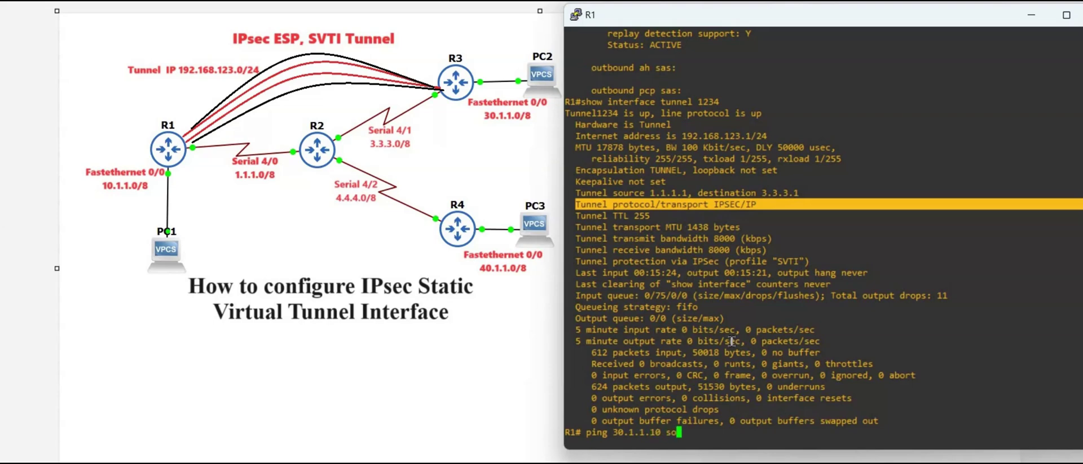
{"action": "type", "text": "serai"}
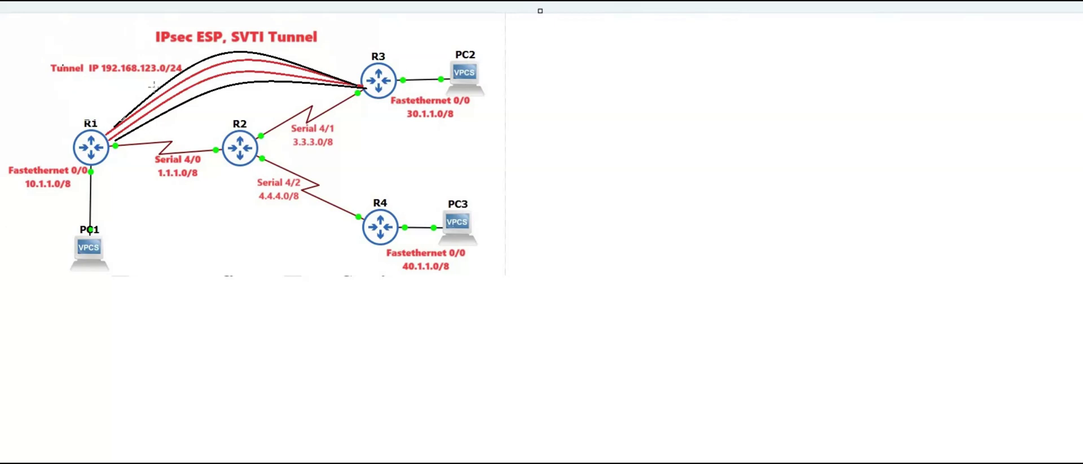
Underline the tunnel IP label and draw a large circle around R2 on the topology diagram
{"action": "left_click_drag", "start_coordinate": [62, 84], "coordinate": [174, 87]}
{"action": "left_click", "coordinate": [668, 395]}
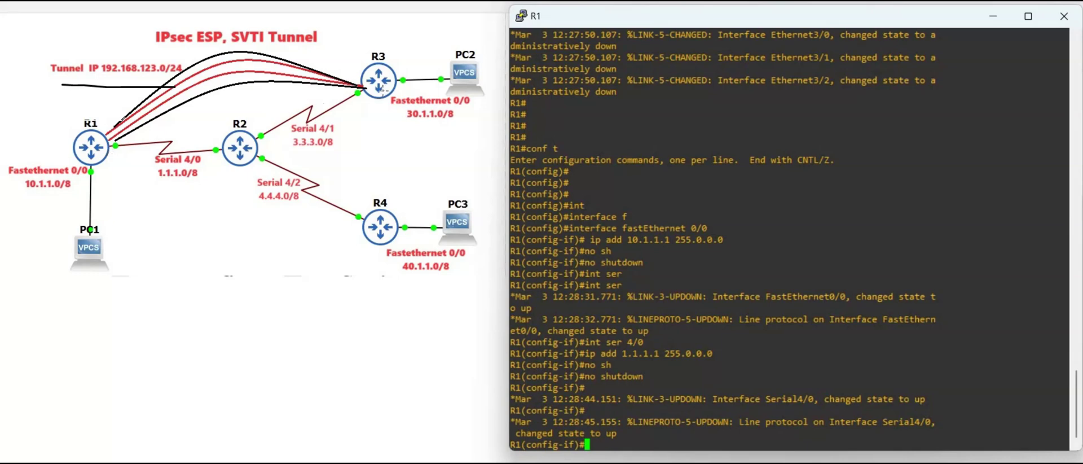
{"action": "mouse_move", "coordinate": [232, 97]}
{"action": "left_mouse_down"}
{"action": "mouse_move", "coordinate": [218, 104]}
{"action": "mouse_move", "coordinate": [345, 163]}
{"action": "mouse_move", "coordinate": [164, 66]}
{"action": "left_mouse_up"}
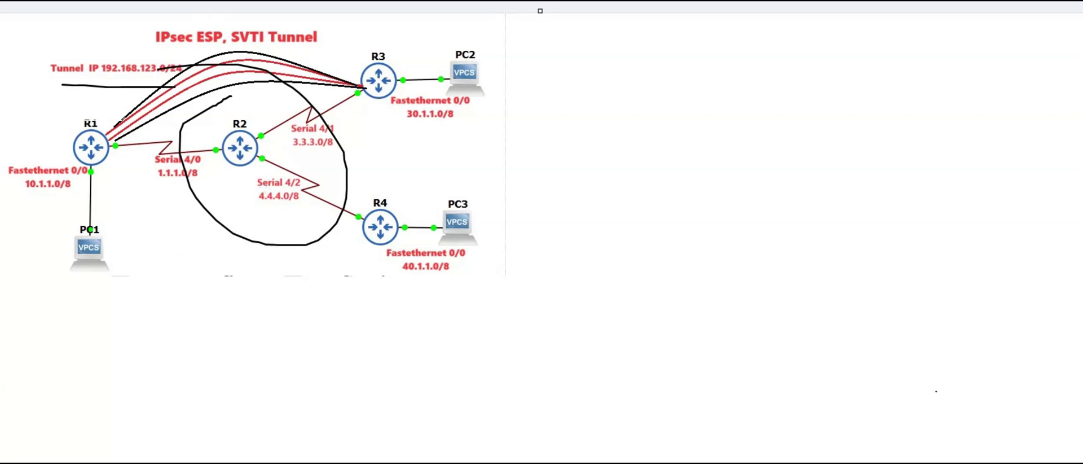
Switch to the R1 console and exit interface configuration mode to global configuration
{"action": "left_click", "coordinate": [684, 417]}
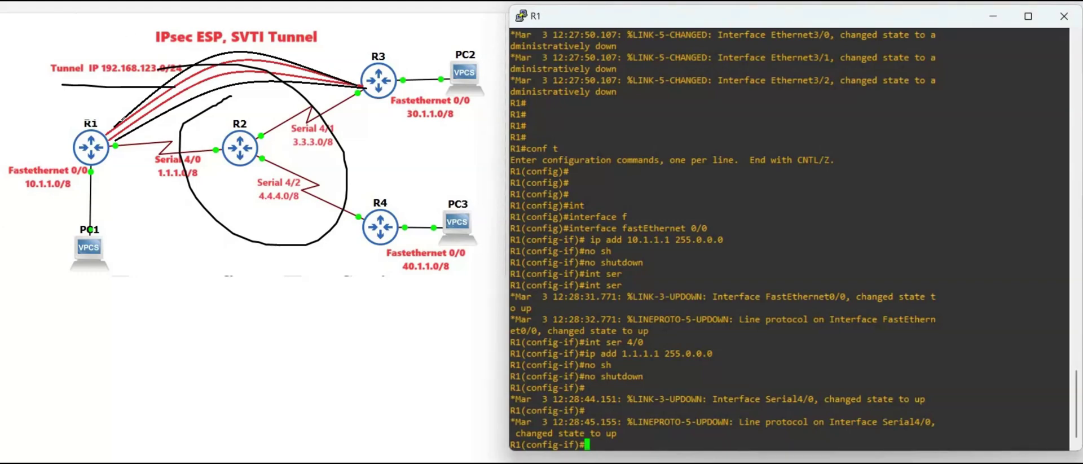
{"action": "key", "text": "Return"}
{"action": "key", "text": "Return"}
{"action": "key", "text": "Return"}
{"action": "type", "text": "exit"}
{"action": "key", "text": "Return"}
{"action": "key", "text": "Return"}
{"action": "key", "text": "Return"}
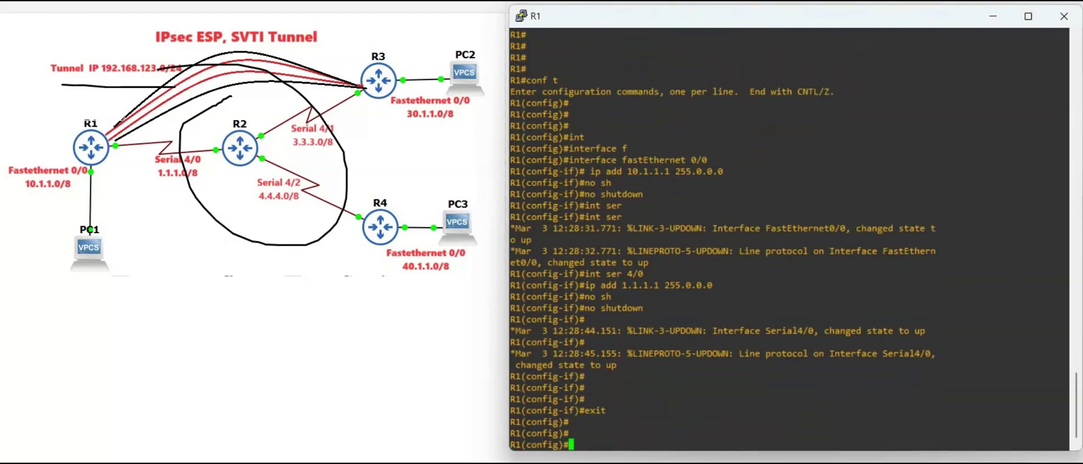
List R1's interfaces and IP addresses from configuration mode with do show ip int br
{"action": "key", "text": "Return"}
{"action": "key", "text": "Return"}
{"action": "type", "text": "do sh"}
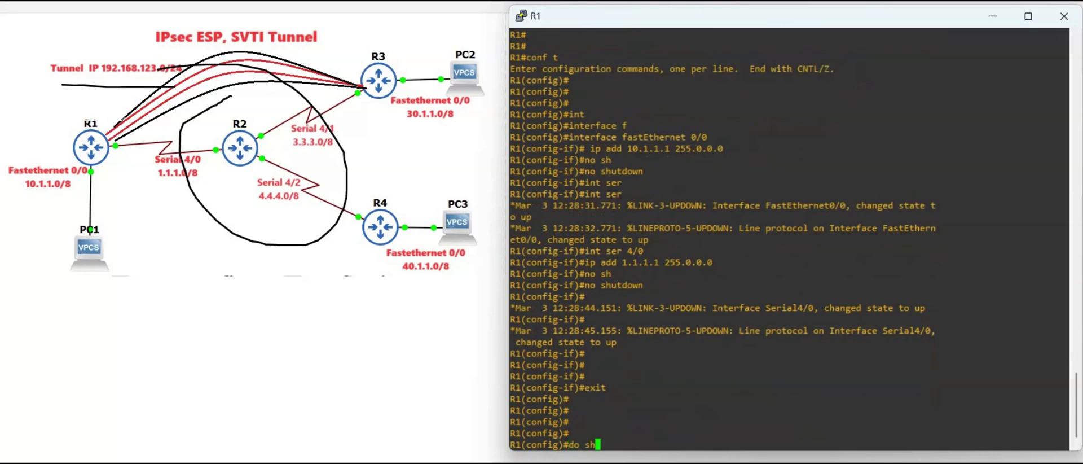
{"action": "type", "text": "ow ip int br"}
{"action": "key", "text": "Return"}
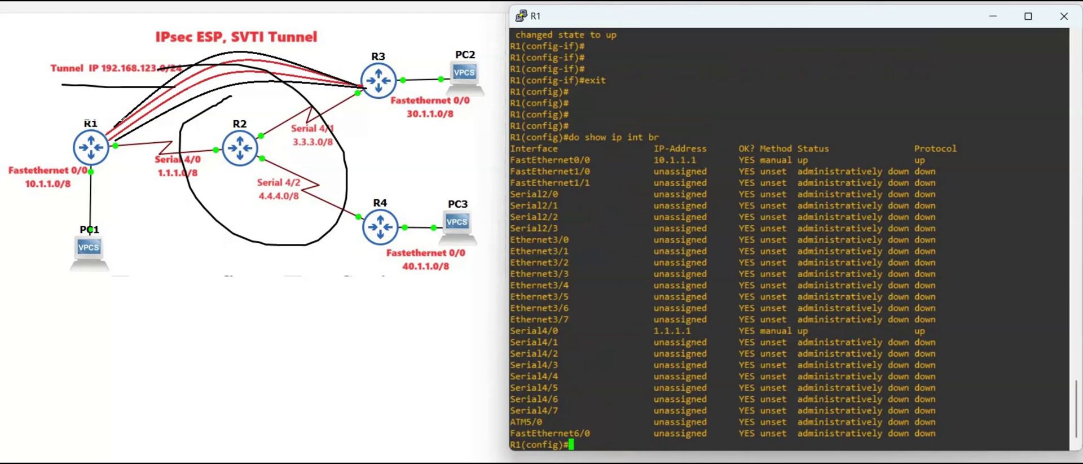
Add a default route on R1, 0.0.0.0 0.0.0.0, with next hop 1.1.1.2
{"action": "type", "text": "ip route 0.0.0.0"}
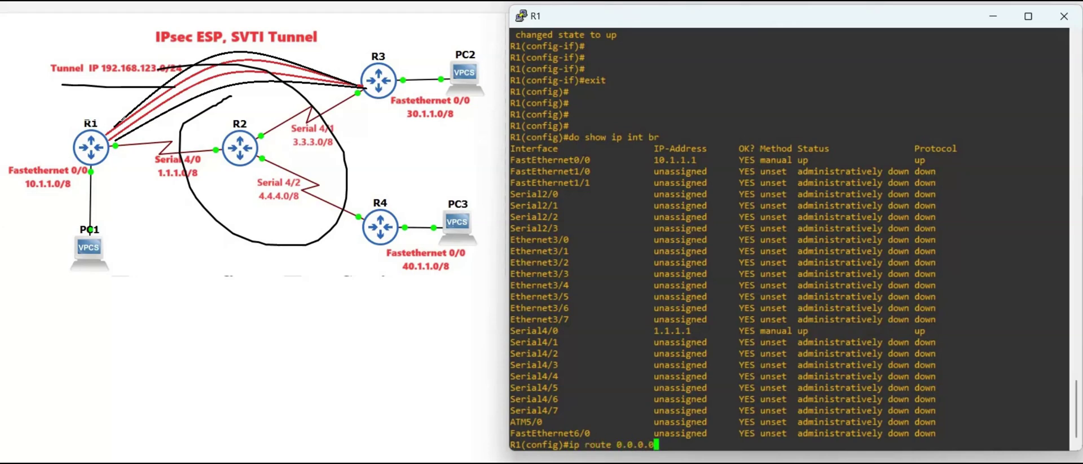
{"action": "type", "text": " 0.0.0.0 1.1.1.2"}
{"action": "key", "text": "Return"}
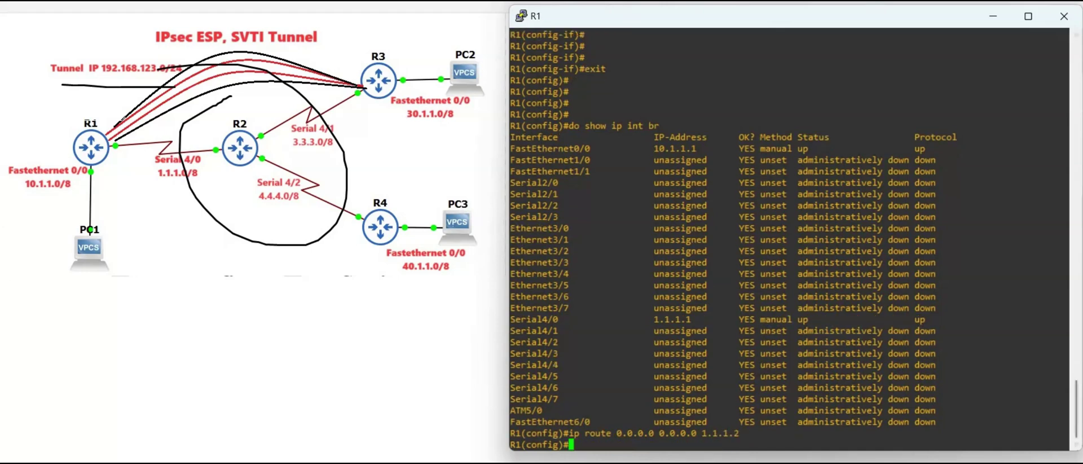
Switch to the R3 console and list its interfaces and IP addresses with do show ip int br
{"action": "left_click", "coordinate": [908, 420]}
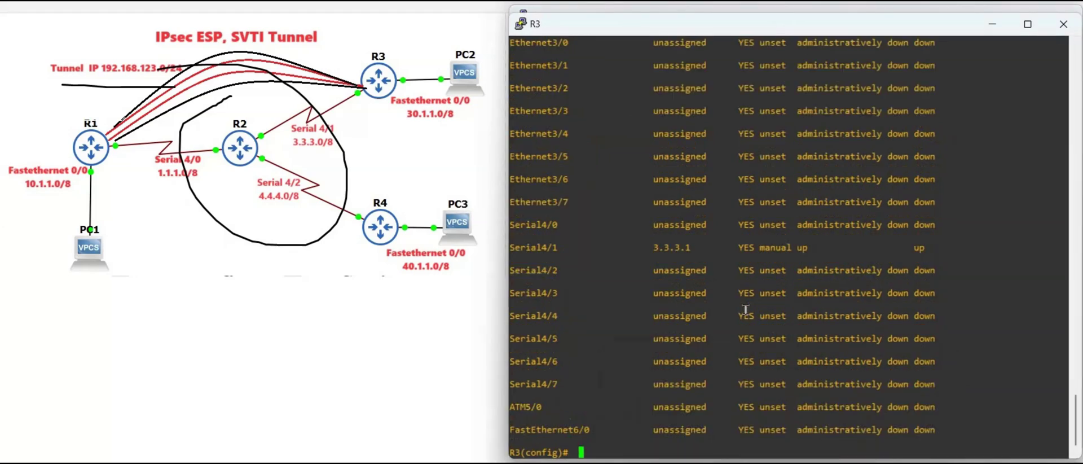
{"action": "key", "text": "Return"}
{"action": "key", "text": "Return"}
{"action": "key", "text": "Return"}
{"action": "key", "text": "Return"}
{"action": "key", "text": "Return"}
{"action": "key", "text": "Return"}
{"action": "key", "text": "Return"}
{"action": "key", "text": "Return"}
{"action": "key", "text": "Return"}
{"action": "key", "text": "Return"}
{"action": "key", "text": "Return"}
{"action": "key", "text": "Return"}
{"action": "key", "text": "Return"}
{"action": "key", "text": "Return"}
{"action": "key", "text": "Return"}
{"action": "key", "text": "Return"}
{"action": "key", "text": "Return"}
{"action": "key", "text": "Return"}
{"action": "key", "text": "Return"}
{"action": "type", "text": "d"}
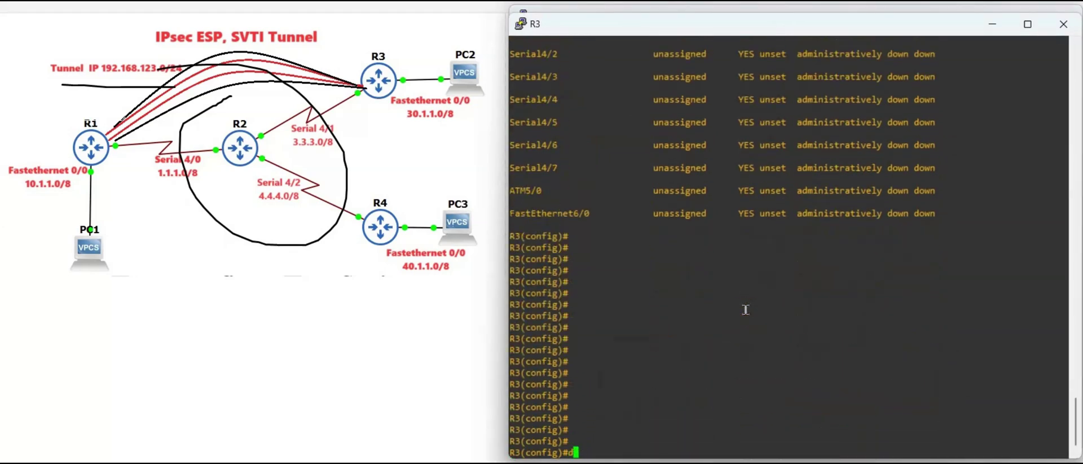
{"action": "type", "text": "o show ip int br"}
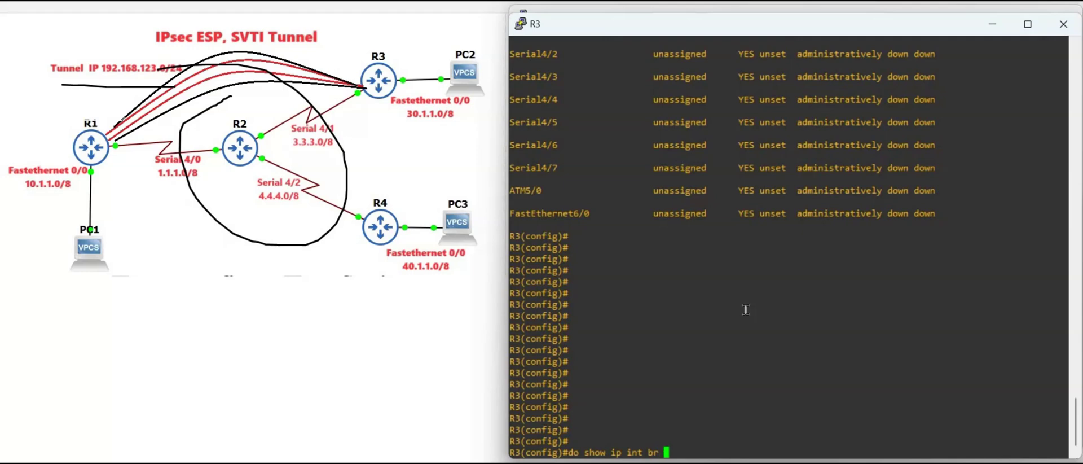
{"action": "key", "text": "Return"}
{"action": "key", "text": "space"}
{"action": "key", "text": "Return"}
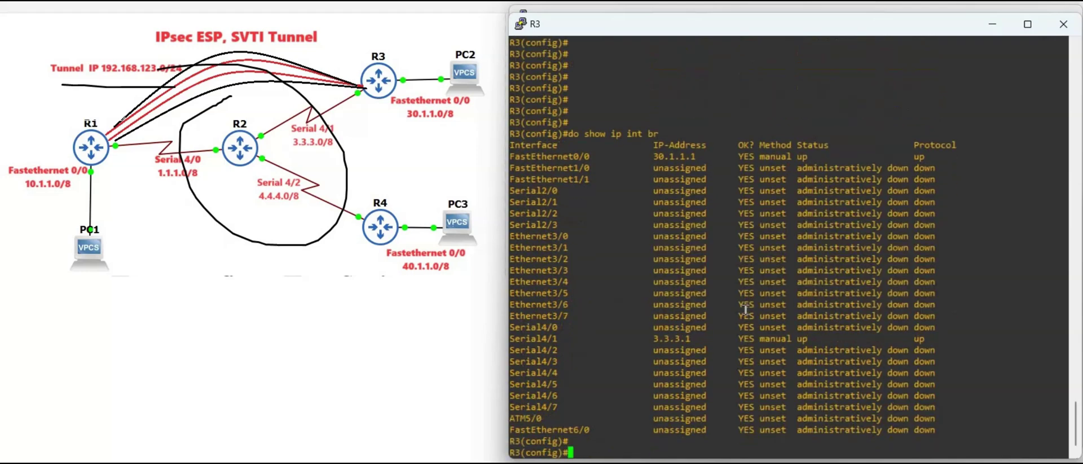
Add a default route on R3, 0.0.0.0 0.0.0.0, with next hop 3.3.3.2
{"action": "type", "text": "ip route 0.0.0.0 0.0.0.0"}
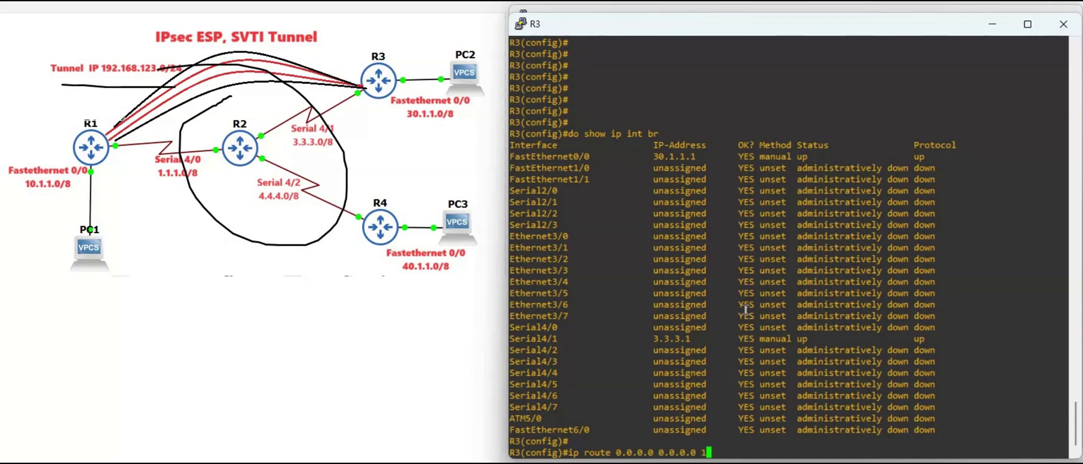
{"action": "type", "text": "3.3.3.2"}
{"action": "key", "text": "Return"}
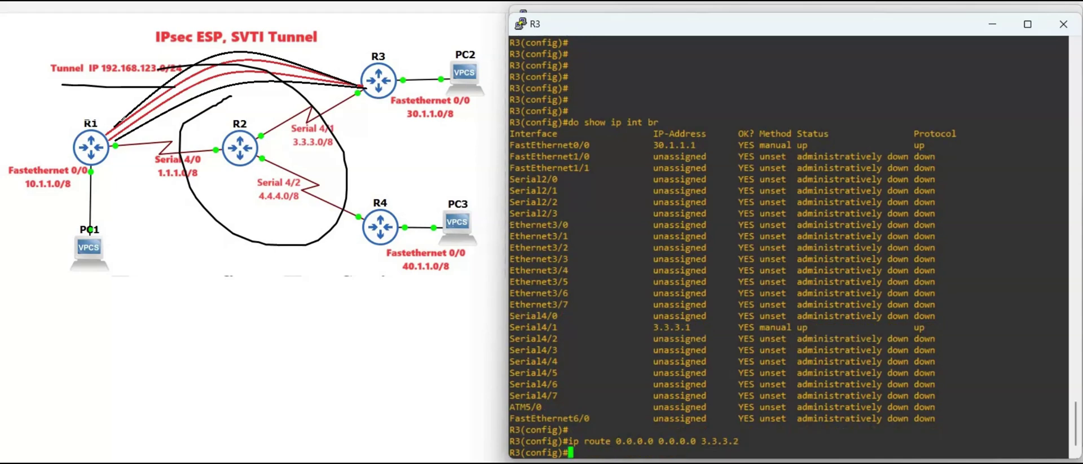
Switch to the R2 console and display its complete interface summary with do show ip int br
{"action": "left_click", "coordinate": [781, 406]}
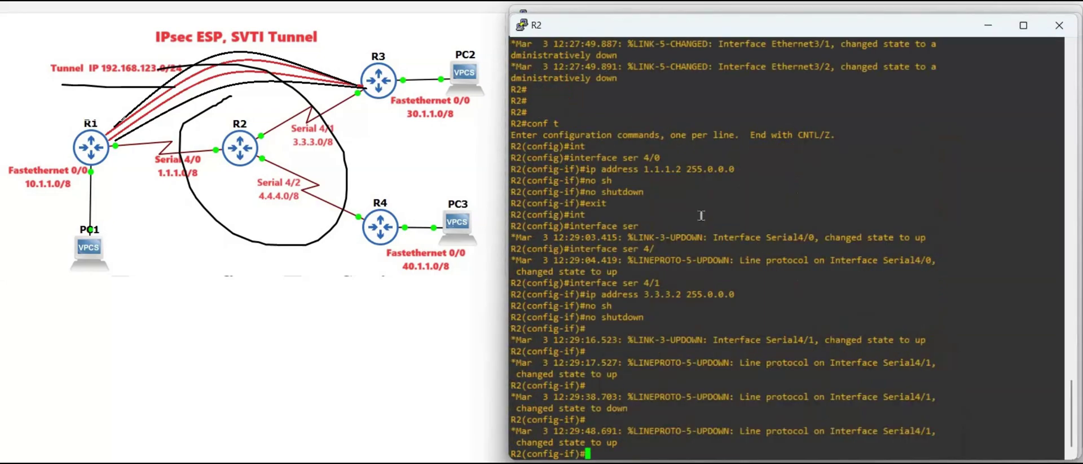
{"action": "type", "text": "do show ip int br"}
{"action": "key", "text": "Return"}
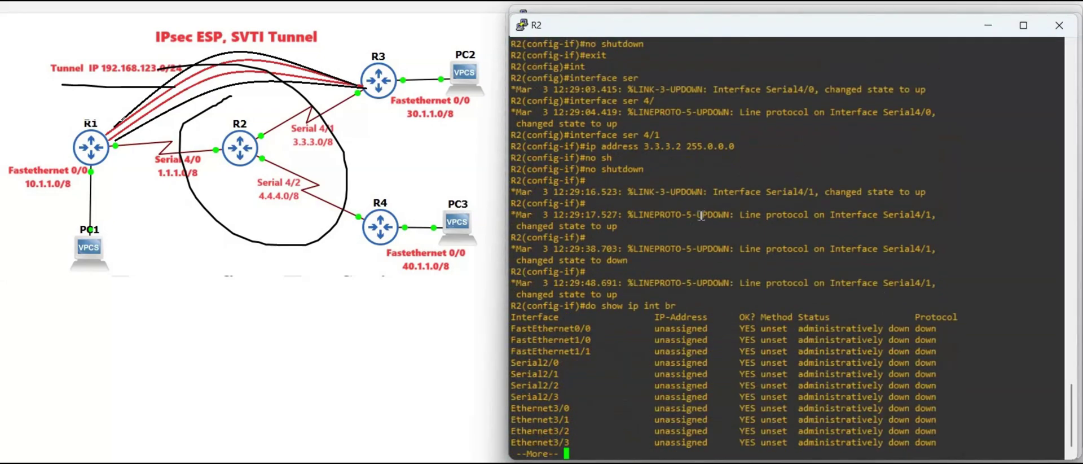
{"action": "key", "text": "space"}
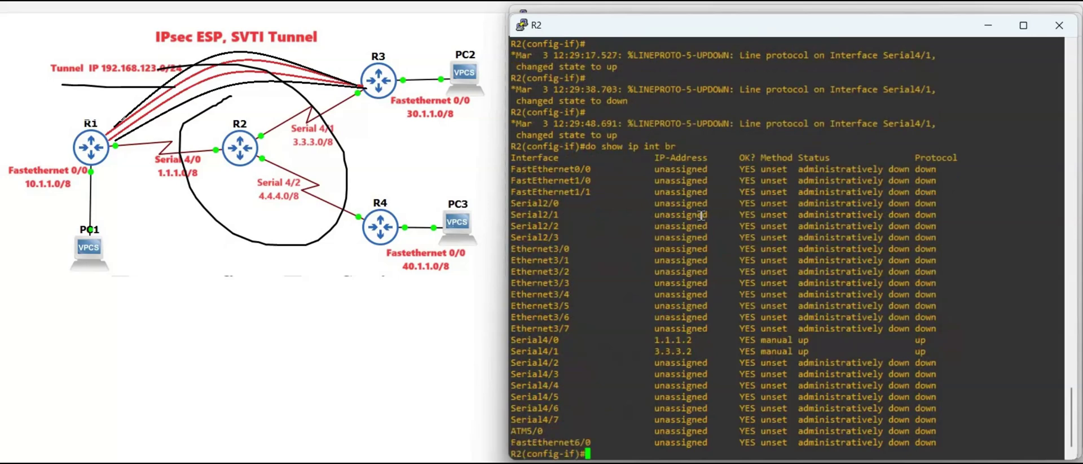
Leave interface configuration mode on R2 and add a static route to 10.0.0.0 255.0.0.0 with next hop 1.1.1.1
{"action": "key", "text": "Return"}
{"action": "key", "text": "Return"}
{"action": "key", "text": "Return"}
{"action": "type", "text": "exit"}
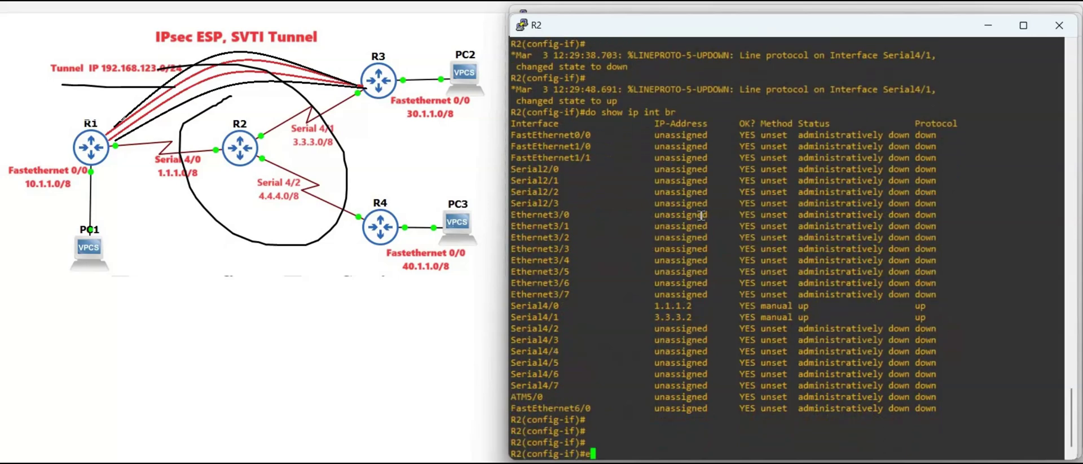
{"action": "key", "text": "Return"}
{"action": "key", "text": "Return"}
{"action": "key", "text": "Return"}
{"action": "type", "text": "ip ro"}
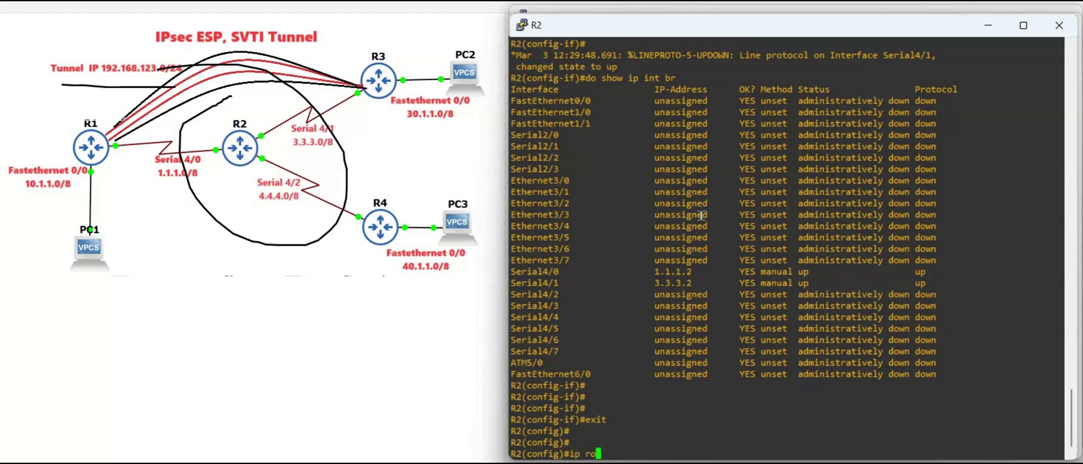
{"action": "type", "text": "ute 10."}
{"action": "type", "text": "0.0.0.0"}
{"action": "key", "text": "BackSpace"}
{"action": "key", "text": "BackSpace"}
{"action": "type", "text": "255.0.0.0 "}
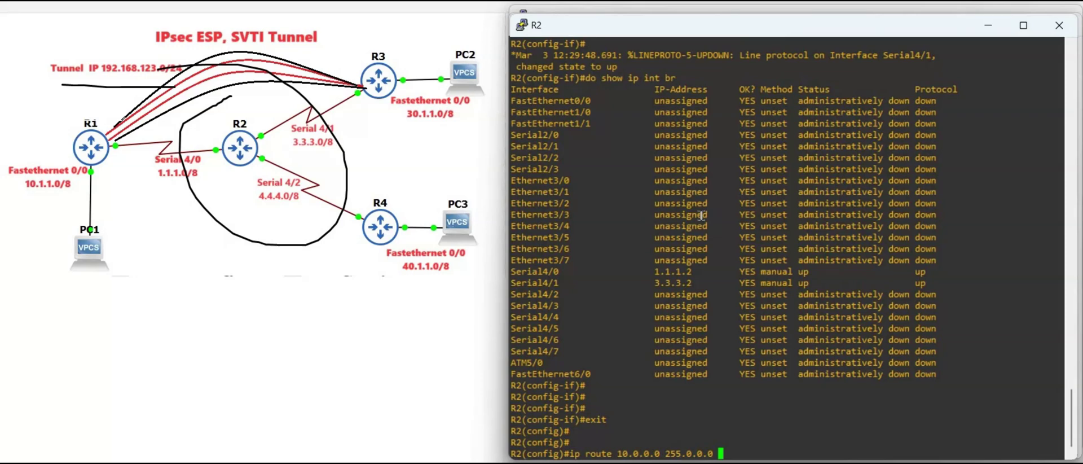
{"action": "type", "text": "1.1.1.1"}
{"action": "key", "text": "Return"}
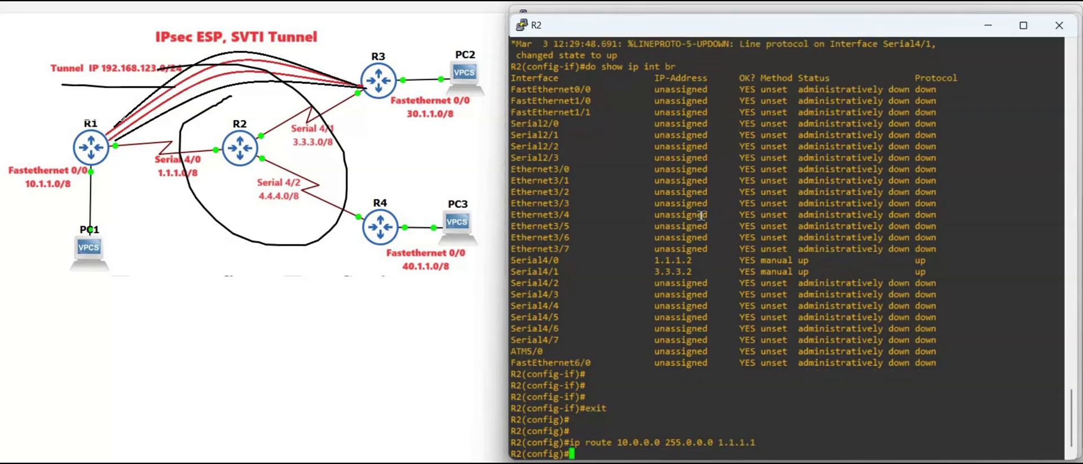
Add a static route on R2 to 30.0.0.0 255.0.0.0 with next hop 3.3.3.1
{"action": "type", "text": "ip route 30..0.0.0"}
{"action": "key", "text": "BackSpace"}
{"action": "key", "text": "BackSpace"}
{"action": "key", "text": "BackSpace"}
{"action": "key", "text": "BackSpace"}
{"action": "key", "text": "BackSpace"}
{"action": "key", "text": "BackSpace"}
{"action": "type", "text": "0.0.0"}
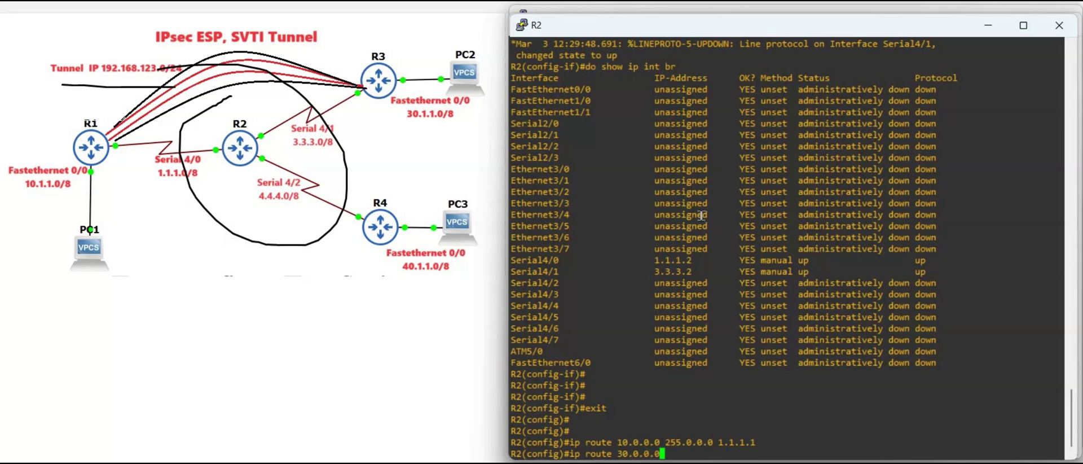
{"action": "type", "text": " 255.0.0.0 3.3.3.1"}
{"action": "key", "text": "Return"}
{"action": "key", "text": "Return"}
{"action": "key", "text": "Return"}
{"action": "key", "text": "Return"}
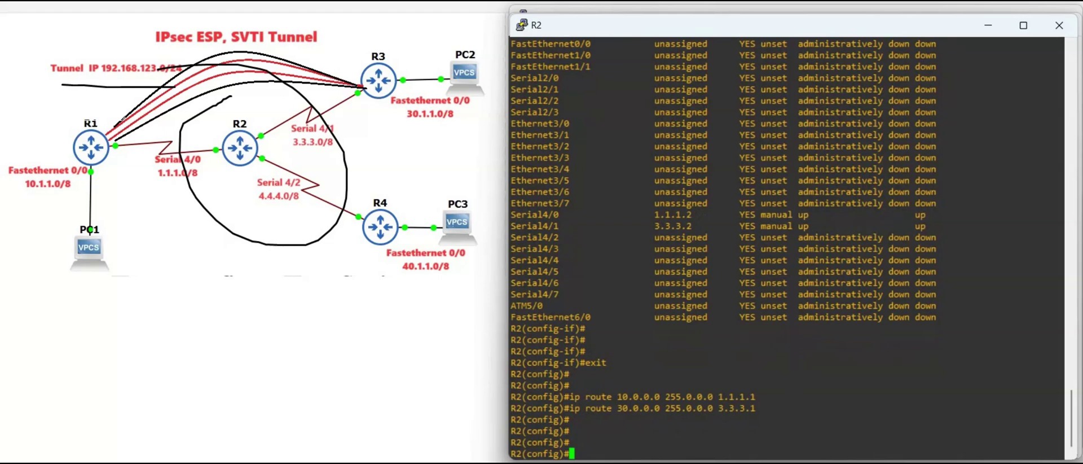
Switch to the R1 console and ping 30.1.1.1 to test reachability of R3's LAN
{"action": "mouse_move", "coordinate": [778, 463]}
{"action": "left_click", "coordinate": [662, 412]}
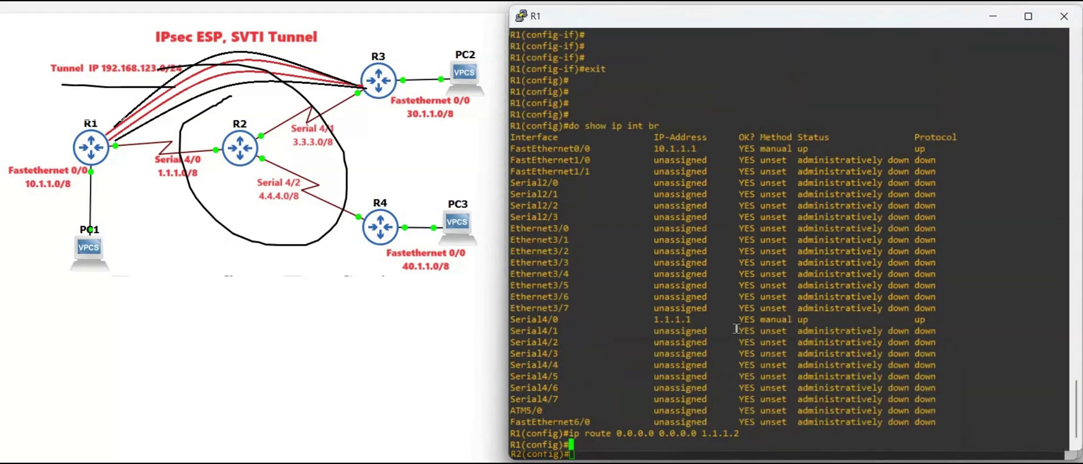
{"action": "key", "text": "Return"}
{"action": "key", "text": "Return"}
{"action": "key", "text": "Return"}
{"action": "key", "text": "Return"}
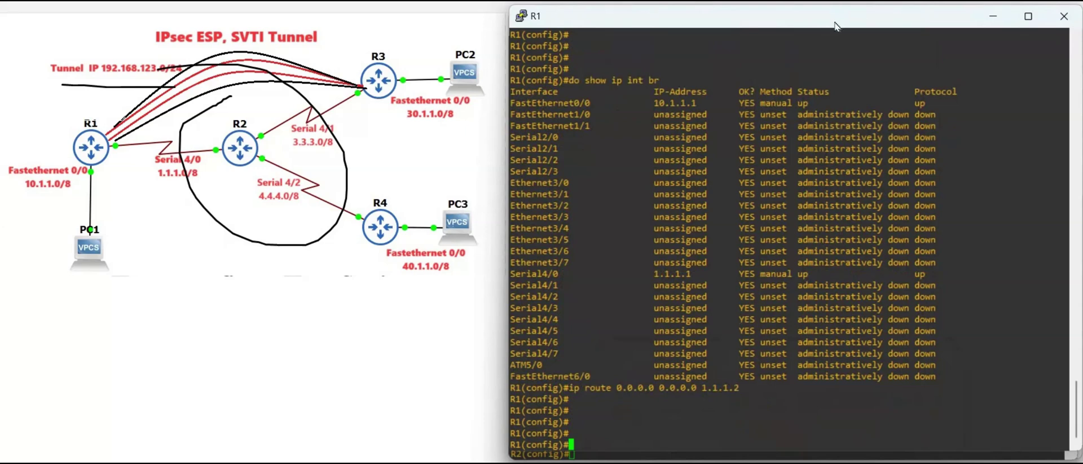
{"action": "left_click_drag", "start_coordinate": [838, 19], "coordinate": [836, 24]}
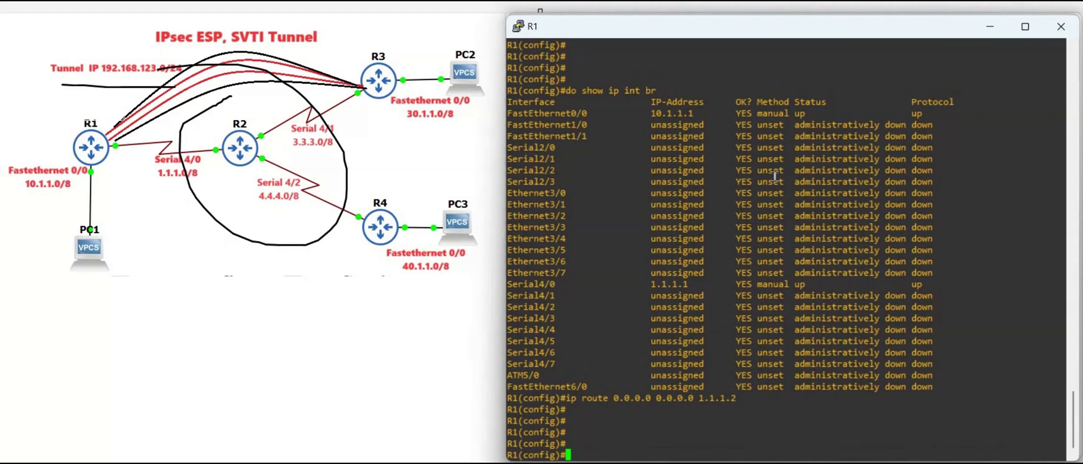
{"action": "type", "text": "do ping 30.1.1.1"}
{"action": "key", "text": "Return"}
{"action": "key", "text": "Return"}
{"action": "key", "text": "Return"}
{"action": "key", "text": "Return"}
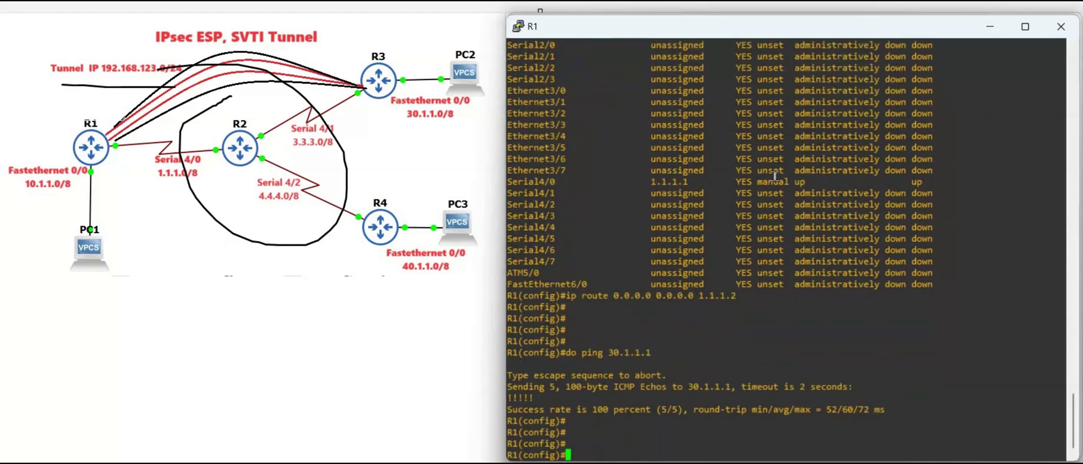
Trace the route from R1 to 30.1.1.1
{"action": "type", "text": "do trace 30.1.1.1"}
{"action": "key", "text": "Return"}
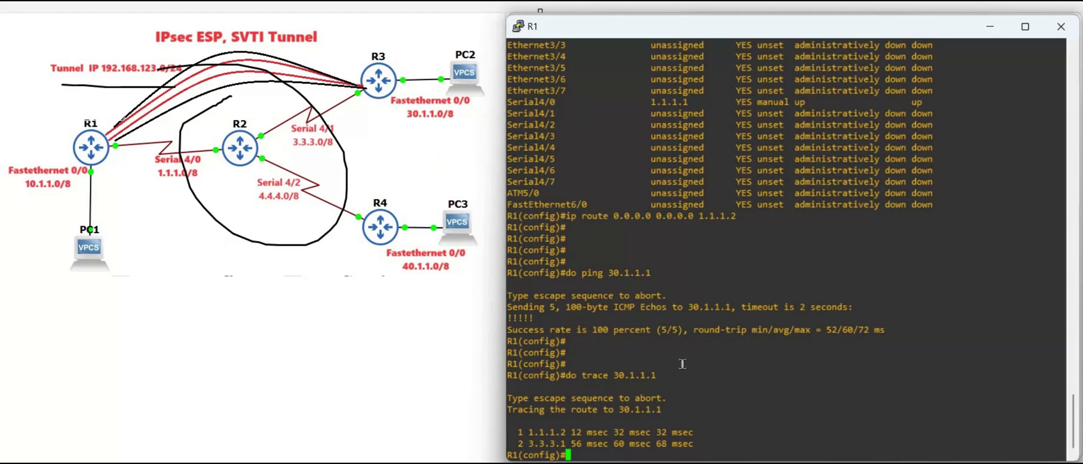
{"action": "key", "text": "Return"}
{"action": "key", "text": "Return"}
{"action": "key", "text": "Return"}
{"action": "key", "text": "Return"}
{"action": "key", "text": "Return"}
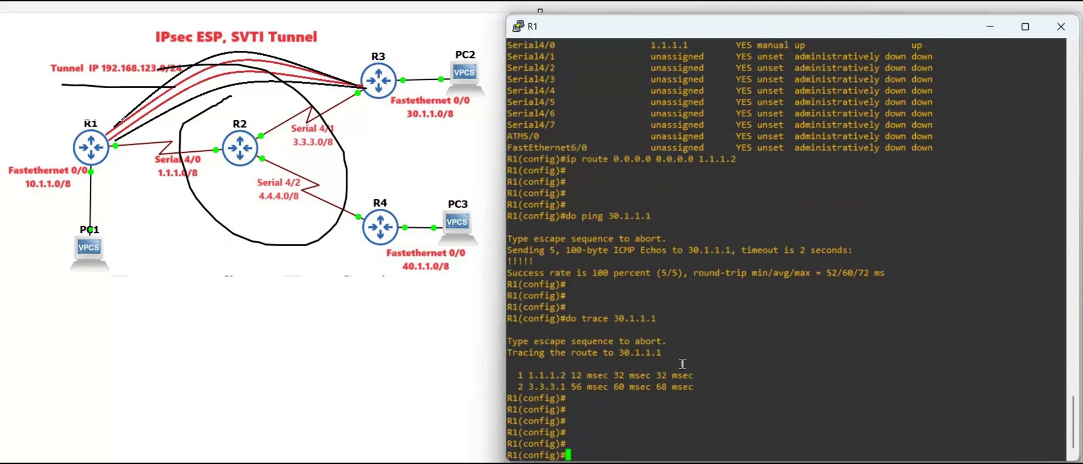
Create tunnel interface 1234 on R1 and assign it IP address 192.168.123.1 with mask 255.255.255.0
{"action": "type", "text": "inter"}
{"action": "key", "text": "Tab"}
{"action": "type", "text": "tu"}
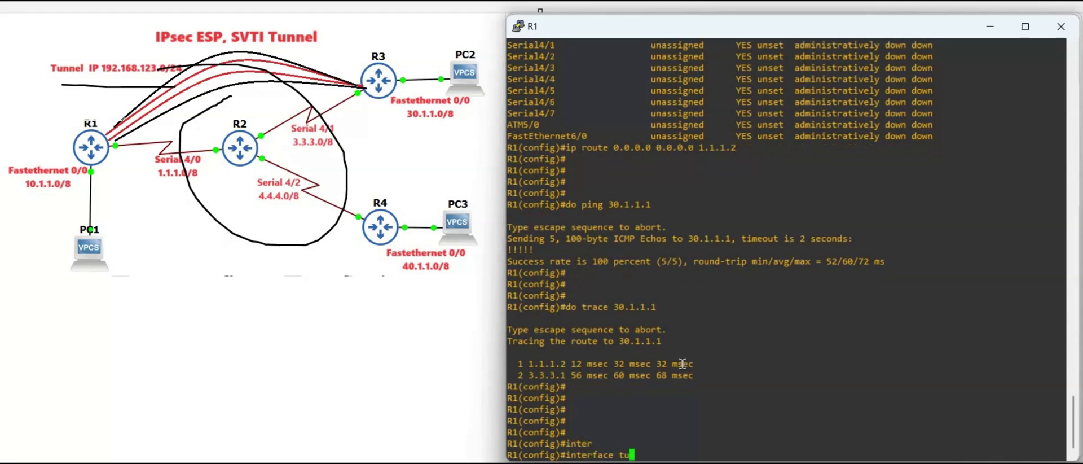
{"action": "type", "text": "nnel 1234"}
{"action": "key", "text": "Return"}
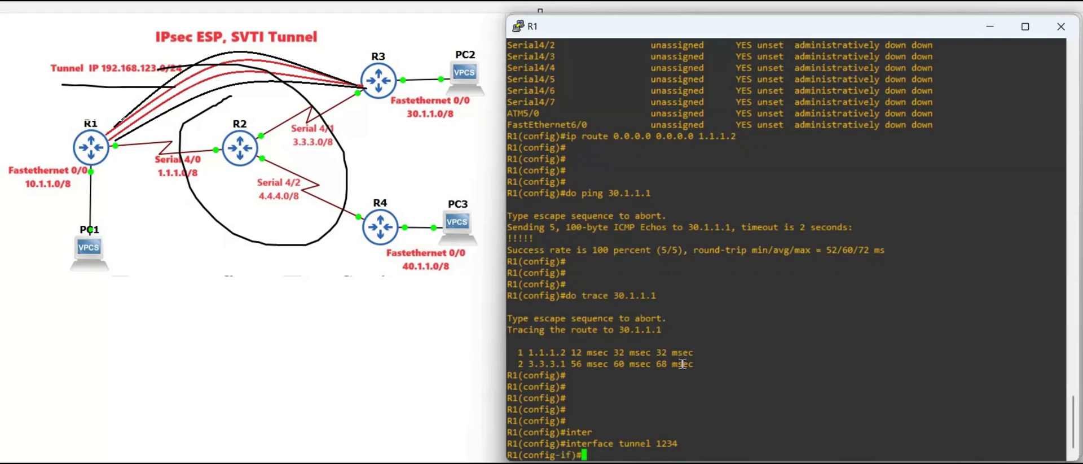
{"action": "type", "text": "ip addr"}
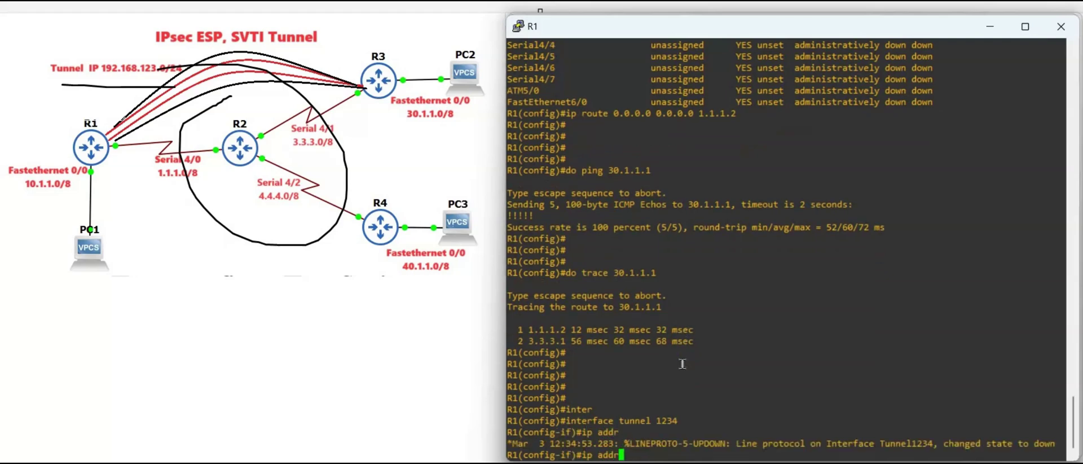
{"action": "type", "text": "ess 192.168.123.1 255.0"}
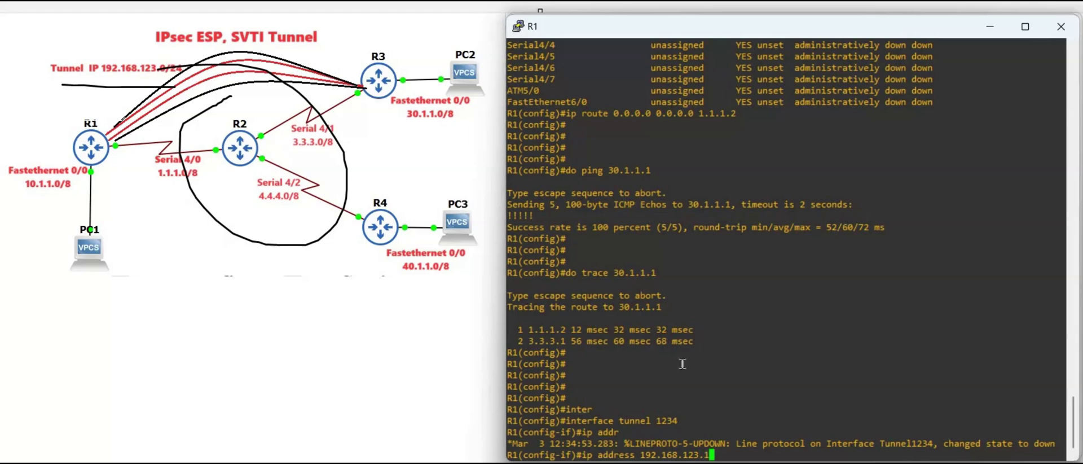
{"action": "key", "text": "BackSpace"}
{"action": "type", "text": "255.255.0"}
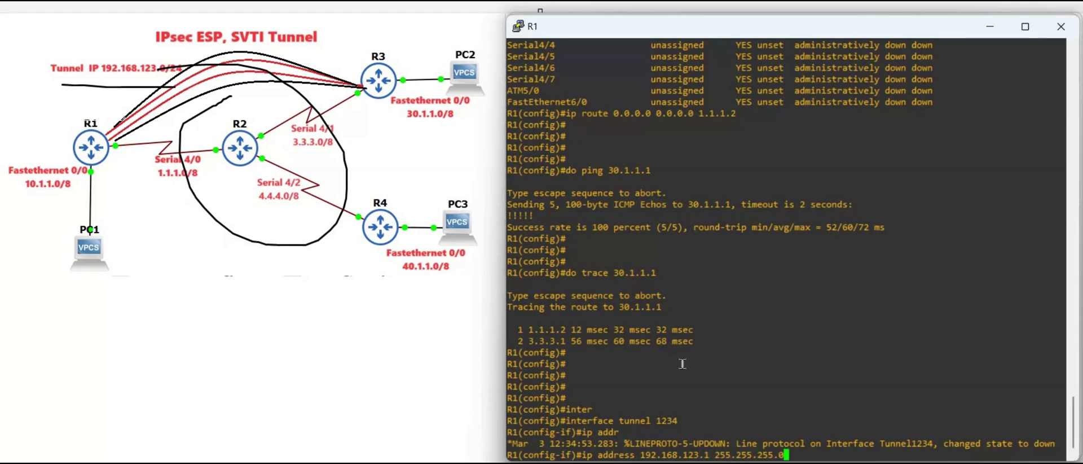
{"action": "key", "text": "Return"}
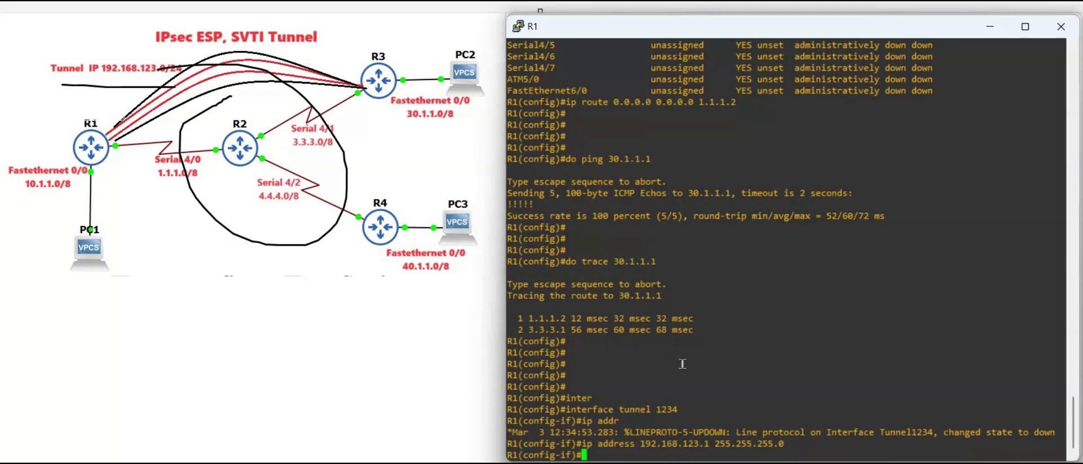
Set the R1 tunnel interface's IP MTU to 1400 and its TCP adjust-mss to 1360
{"action": "type", "text": "ip mtu 1400"}
{"action": "key", "text": "Return"}
{"action": "type", "text": "ip "}
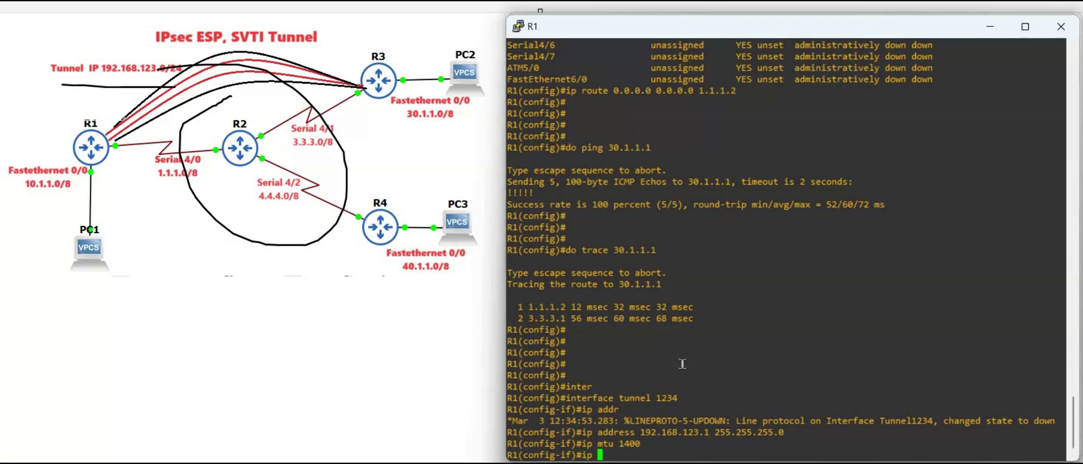
{"action": "type", "text": "tcp ad"}
{"action": "key", "text": "Tab"}
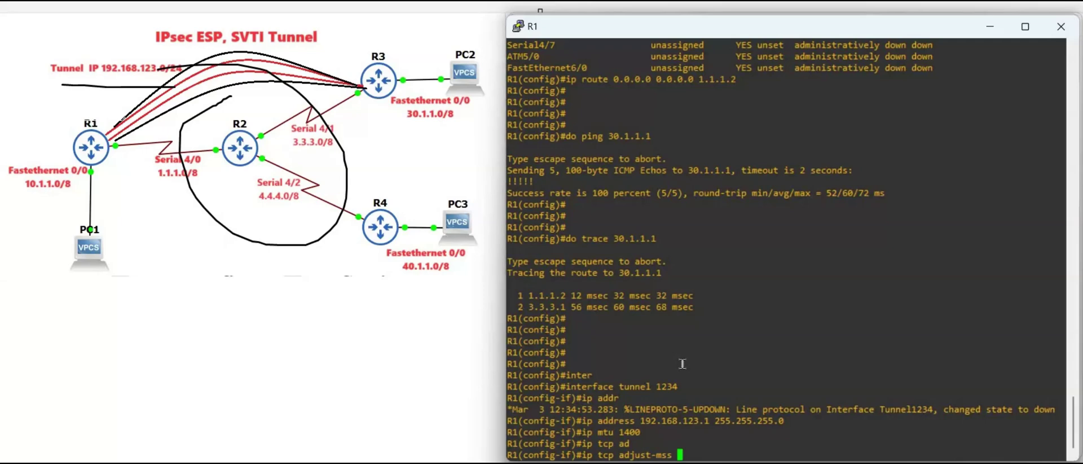
{"action": "type", "text": "1360"}
{"action": "key", "text": "Return"}
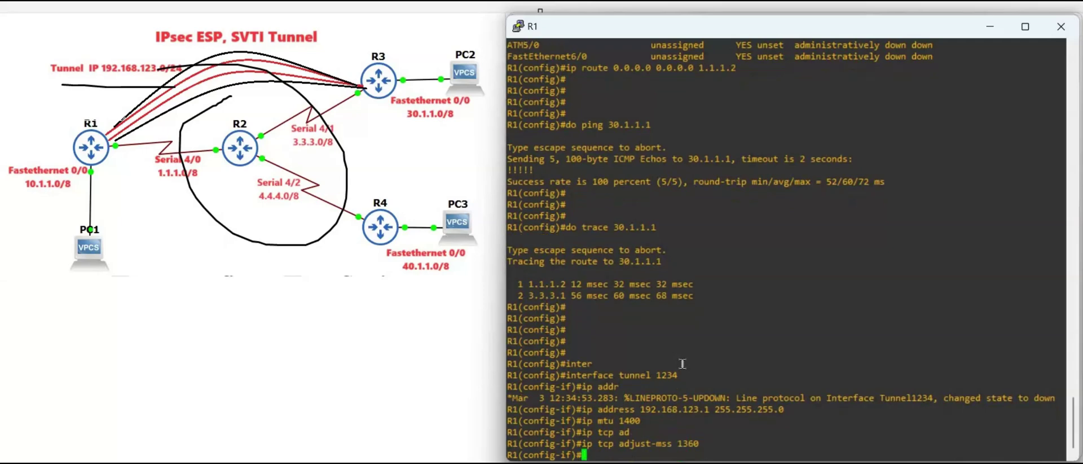
Set the R1 tunnel's source address to 1.1.1.1
{"action": "type", "text": "tunne"}
{"action": "key", "text": "Tab"}
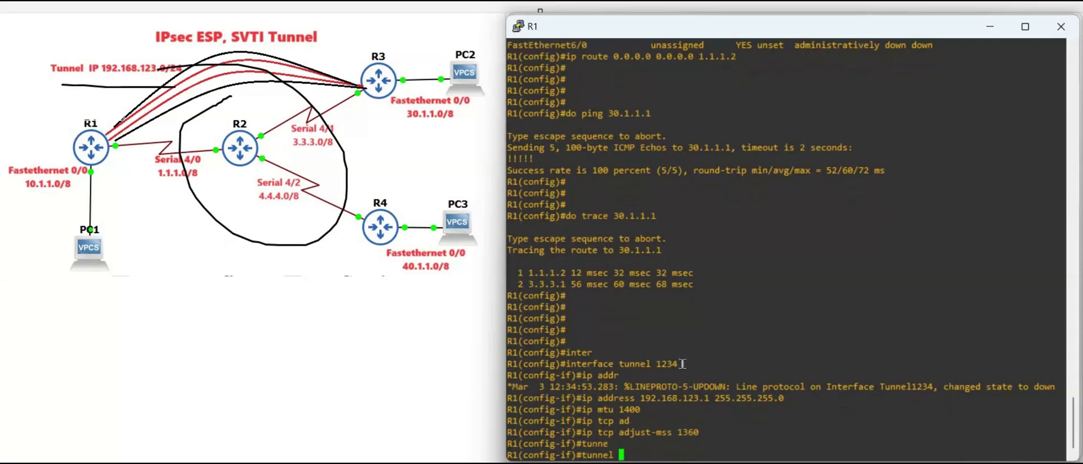
{"action": "type", "text": "source 1.1.1.1"}
{"action": "key", "text": "Return"}
Set the R1 tunnel's destination address to 3.3.3.1 and return to global configuration mode
{"action": "type", "text": "tunne"}
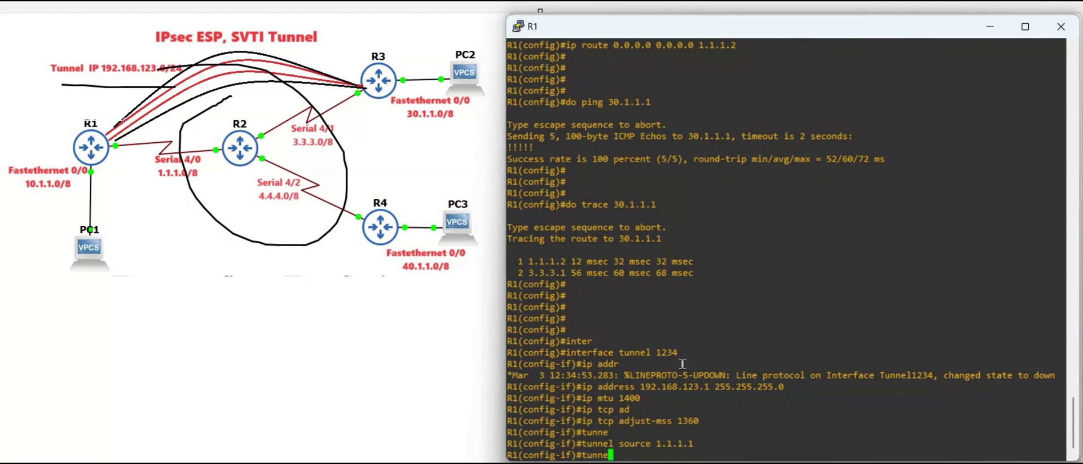
{"action": "type", "text": "l des"}
{"action": "key", "text": "Tab"}
{"action": "type", "text": "3.3."}
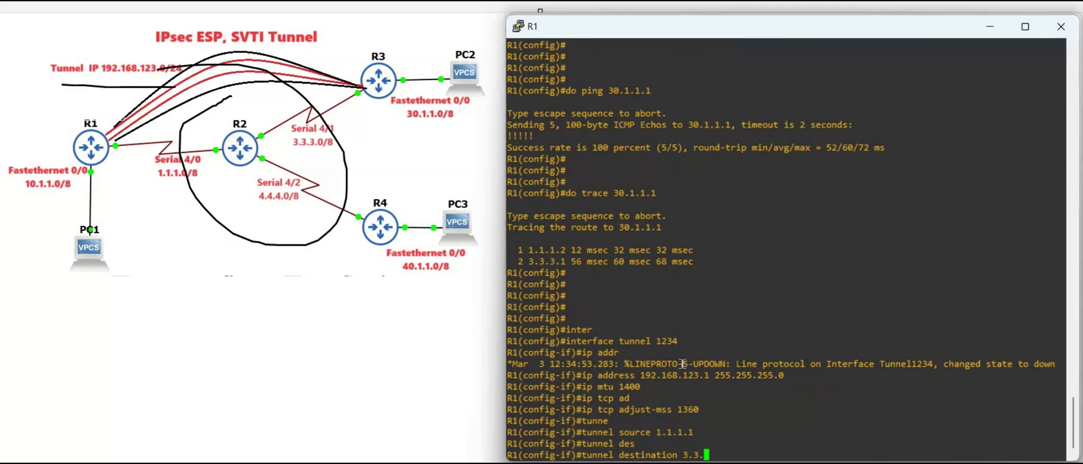
{"action": "type", "text": "3."}
{"action": "type", "text": "1"}
{"action": "key", "text": "Return"}
{"action": "type", "text": "exit"}
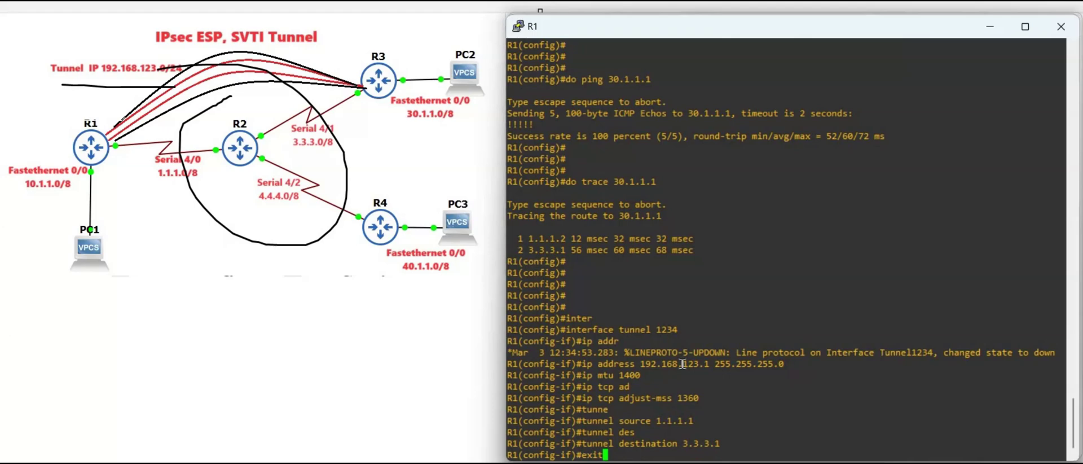
{"action": "key", "text": "Return"}
{"action": "key", "text": "Return"}
{"action": "key", "text": "Return"}
{"action": "key", "text": "Return"}
{"action": "key", "text": "Return"}
{"action": "key", "text": "Return"}
{"action": "key", "text": "Return"}
{"action": "key", "text": "Return"}
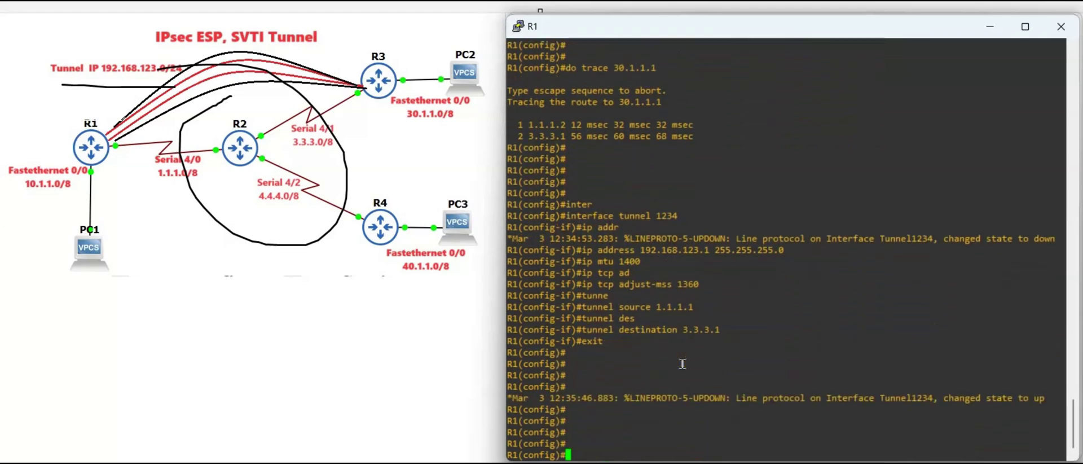
Display the IP interface information on R1 with do show ip int
{"action": "type", "text": "do show ip int"}
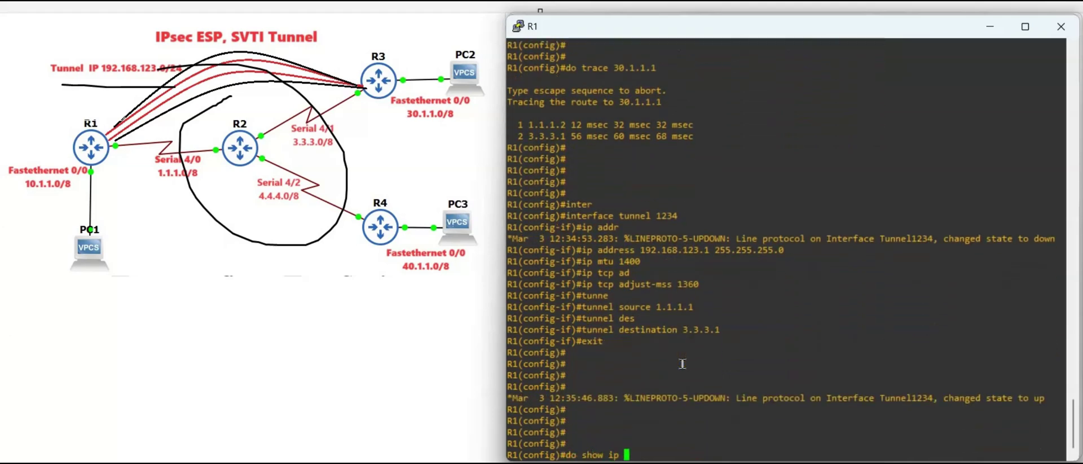
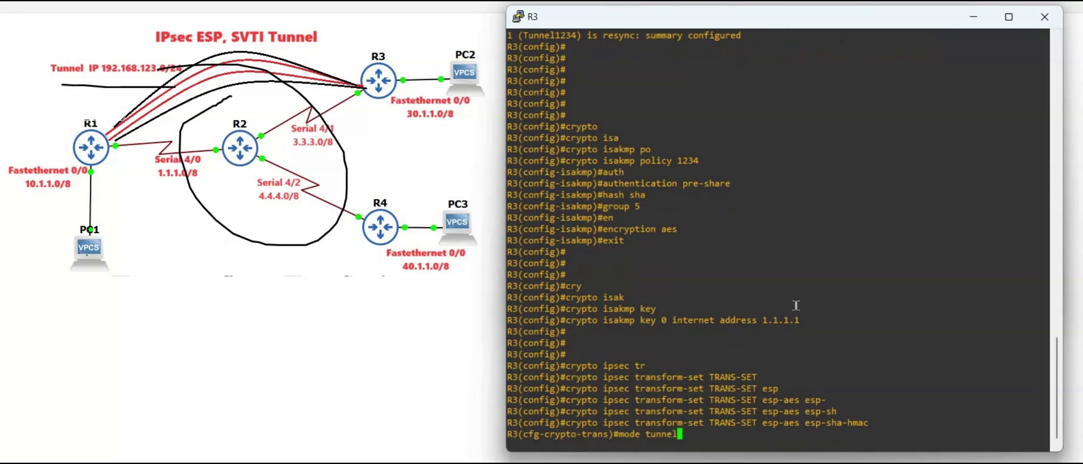
Apply mode tunnel to the transform set TRANS-SET on R3 and return to global configuration mode
{"action": "key", "text": "Return"}
{"action": "type", "text": "exit"}
{"action": "key", "text": "Return"}
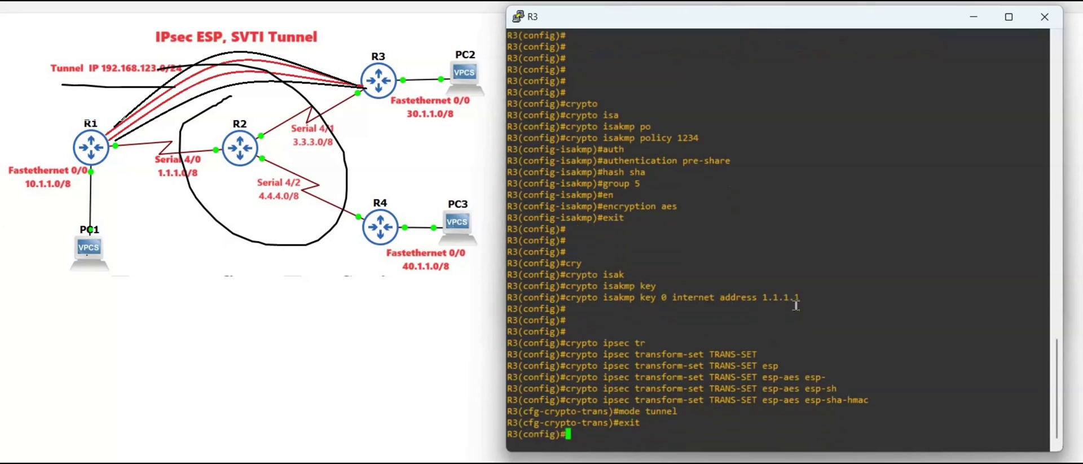
{"action": "key", "text": "Return"}
{"action": "key", "text": "Return"}
{"action": "key", "text": "Return"}
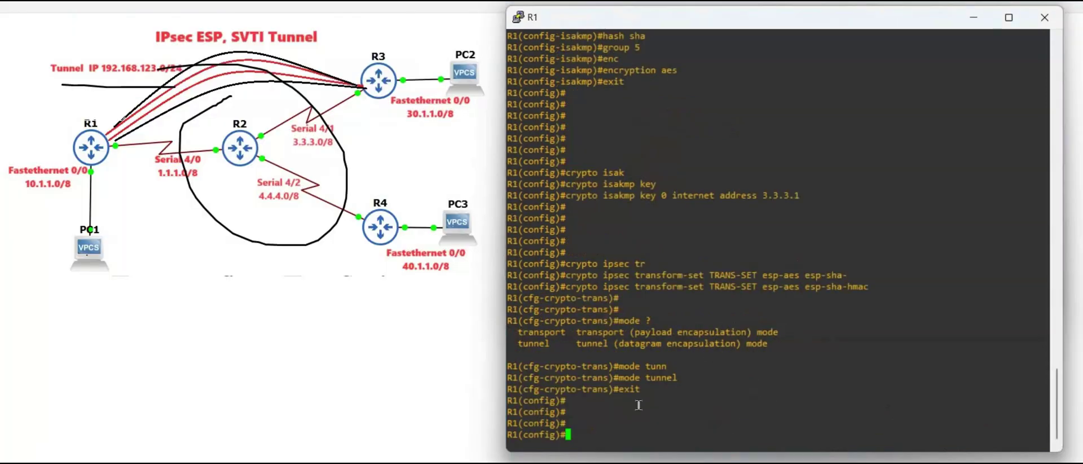
Create an IPsec profile named SVTI on R1
{"action": "key", "text": "Return"}
{"action": "key", "text": "Return"}
{"action": "key", "text": "Return"}
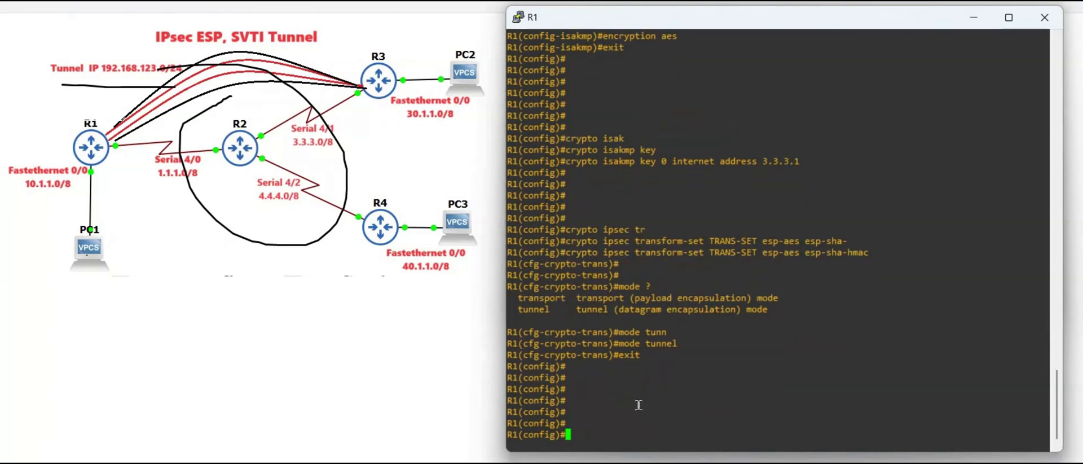
{"action": "type", "text": "cry"}
{"action": "key", "text": "Tab"}
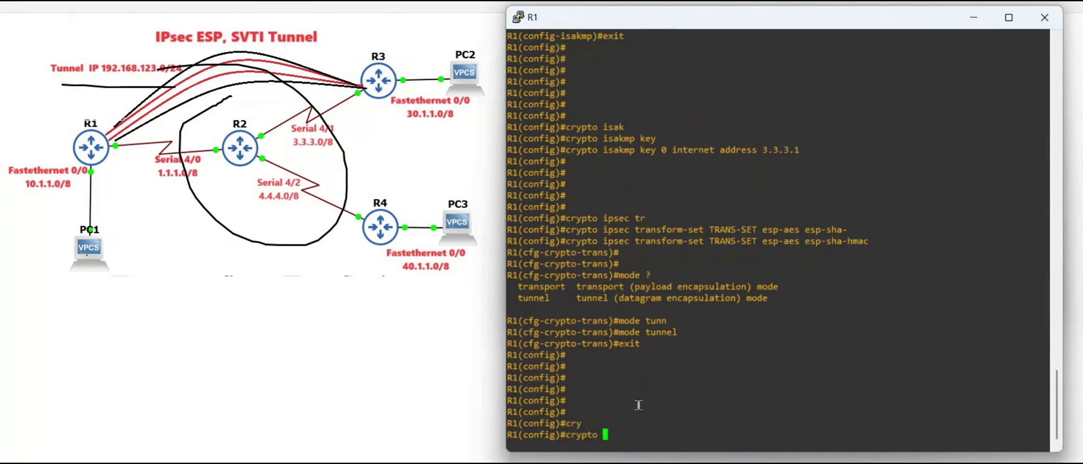
{"action": "type", "text": "ips"}
{"action": "key", "text": "Tab"}
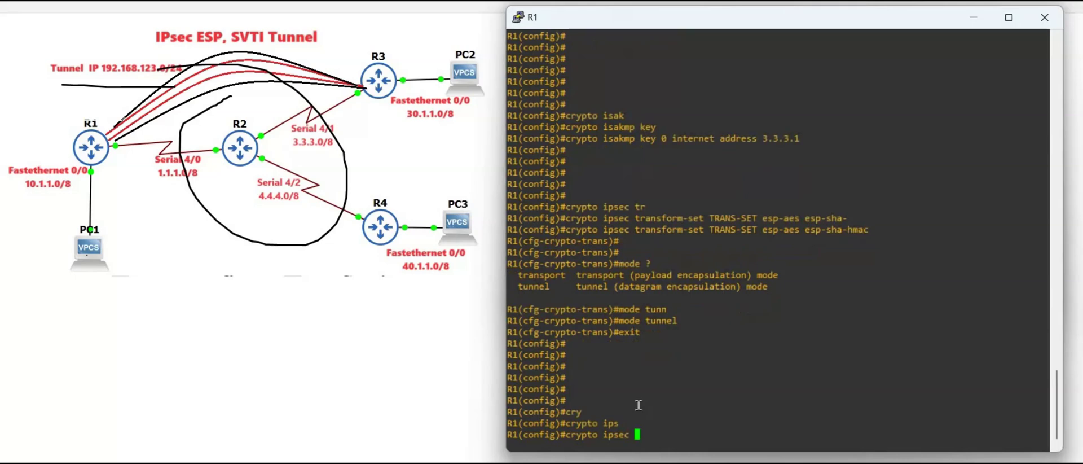
{"action": "type", "text": "pro"}
{"action": "key", "text": "Tab"}
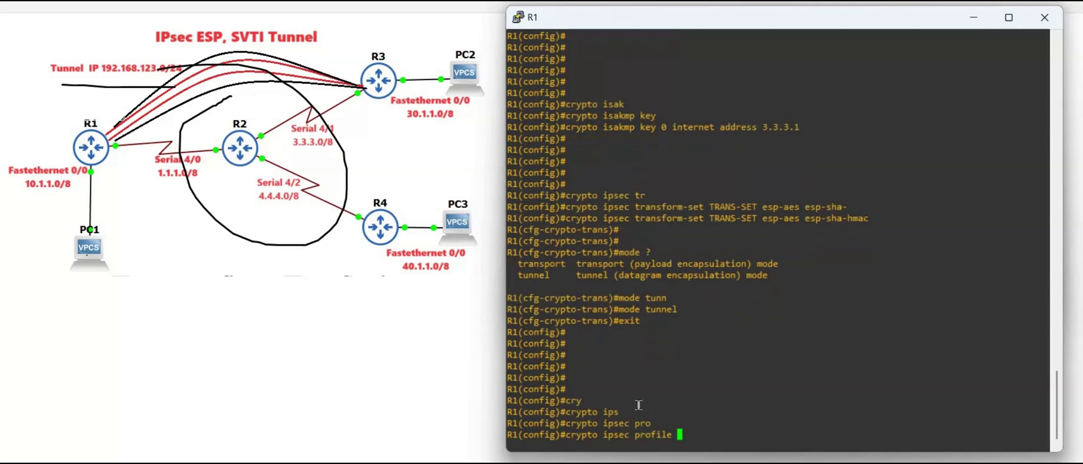
{"action": "type", "text": "SS"}
{"action": "key", "text": "BackSpace"}
{"action": "type", "text": "VTI"}
{"action": "key", "text": "BackSpace"}
{"action": "type", "text": "I"}
{"action": "key", "text": "Return"}
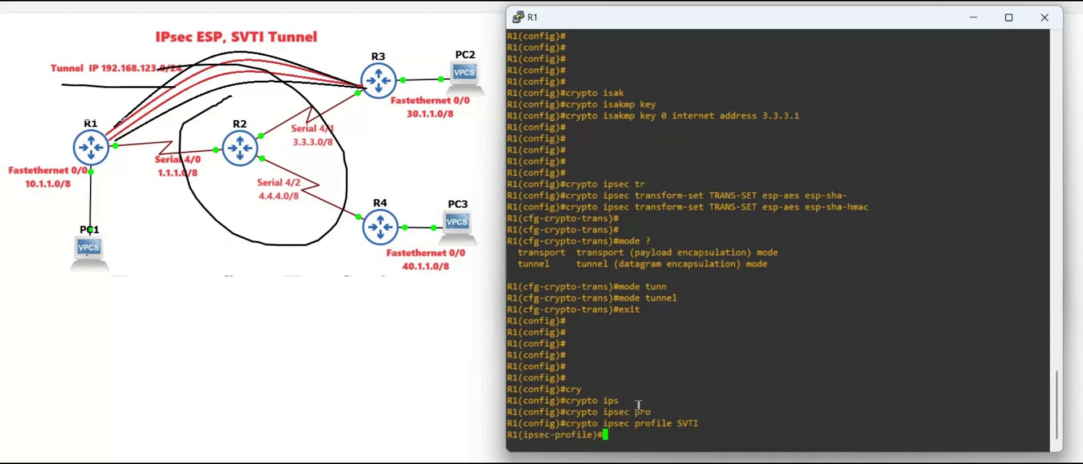
Assign the transform set TRANS-SET to R1's SVTI profile and return to global configuration mode
{"action": "type", "text": "set tr"}
{"action": "key", "text": "Tab"}
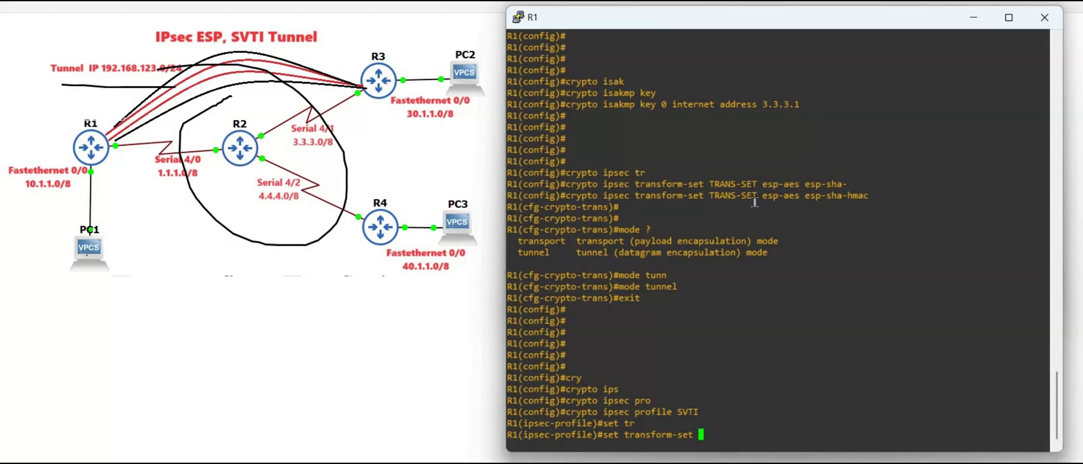
{"action": "left_click_drag", "start_coordinate": [705, 195], "coordinate": [761, 195]}
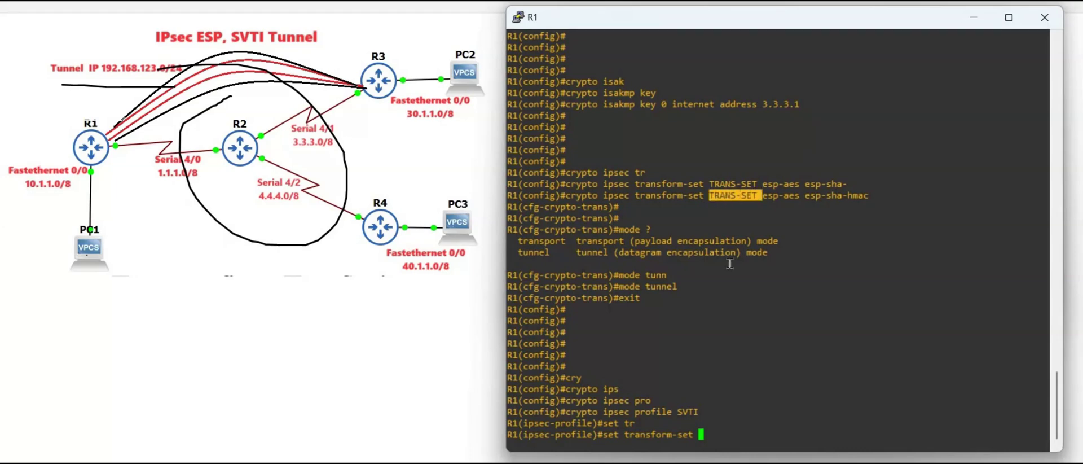
{"action": "left_click", "coordinate": [704, 433]}
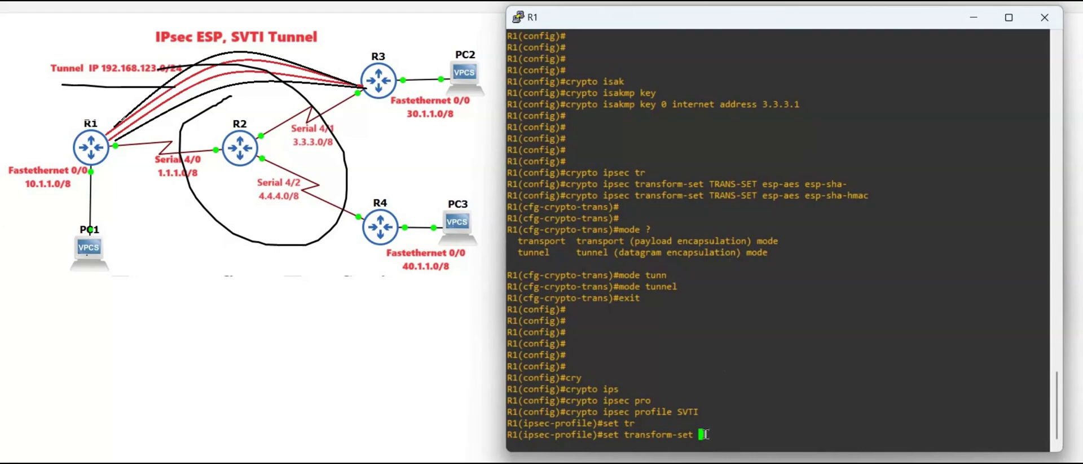
{"action": "type", "text": "TRANS-SET"}
{"action": "key", "text": "Return"}
{"action": "type", "text": "exit"}
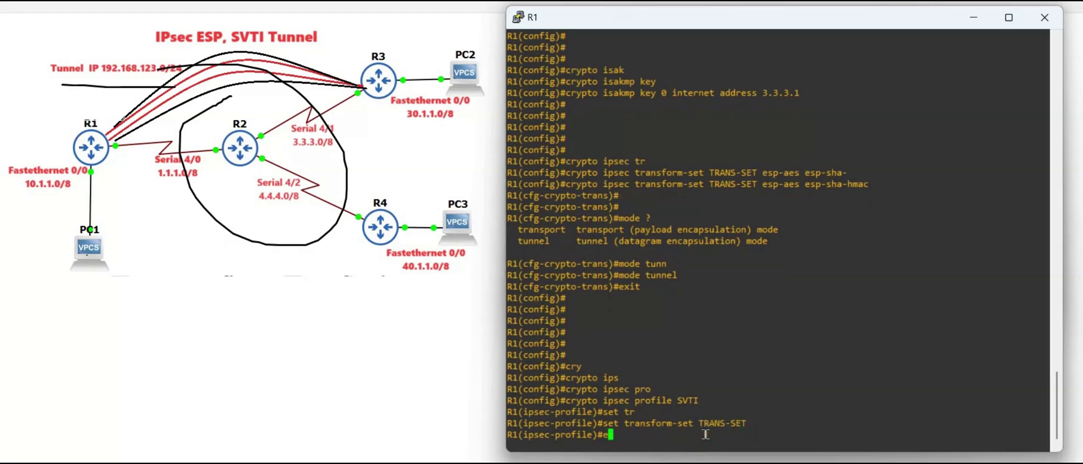
{"action": "key", "text": "Return"}
{"action": "key", "text": "Return"}
{"action": "key", "text": "Return"}
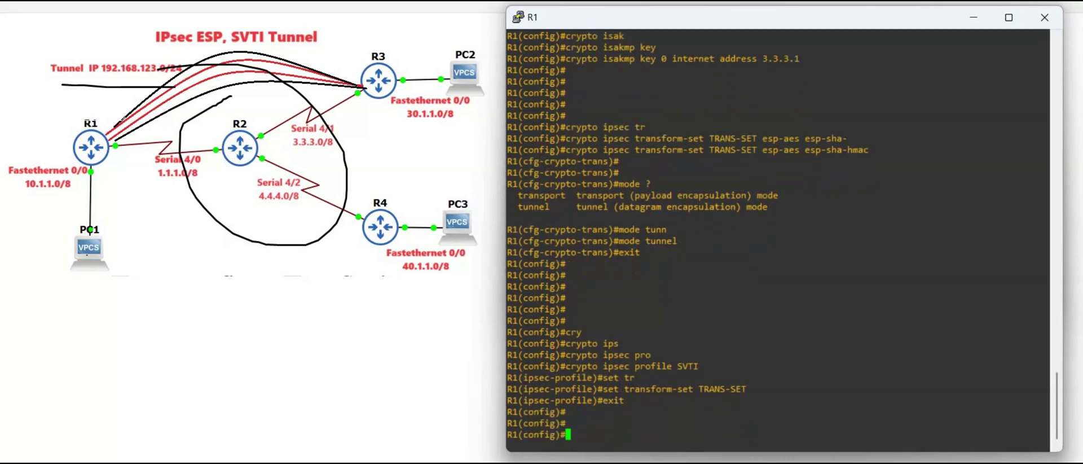
Switch to the R3 console and create an IPsec profile named SVTI
{"action": "mouse_move", "coordinate": [978, 397]}
{"action": "left_click", "coordinate": [885, 402]}
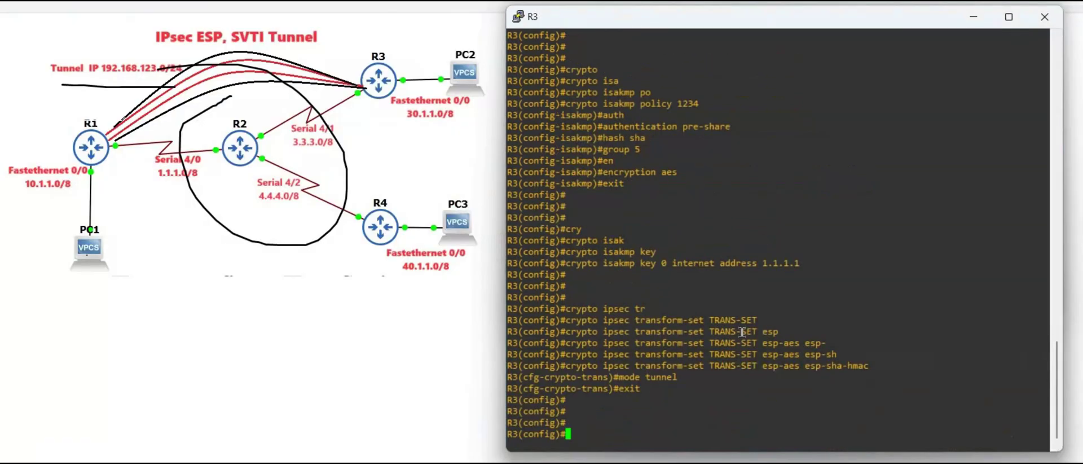
{"action": "key", "text": "Return"}
{"action": "key", "text": "Return"}
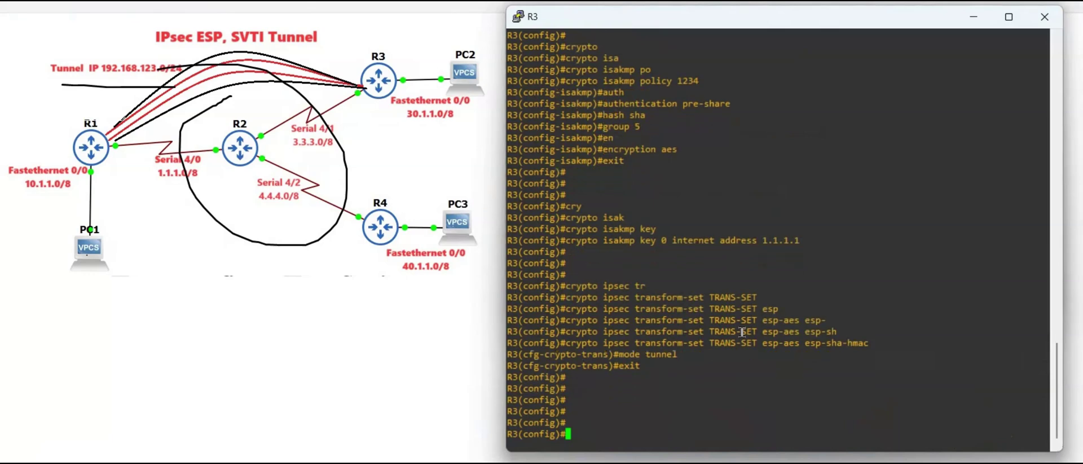
{"action": "type", "text": "crypto ipsec pro"}
{"action": "key", "text": "Tab"}
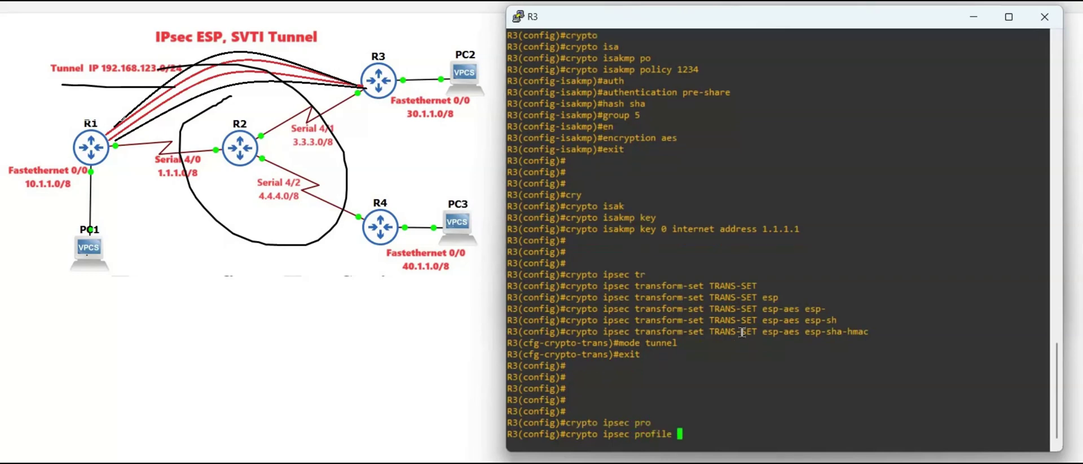
{"action": "type", "text": "SVTI"}
{"action": "key", "text": "Return"}
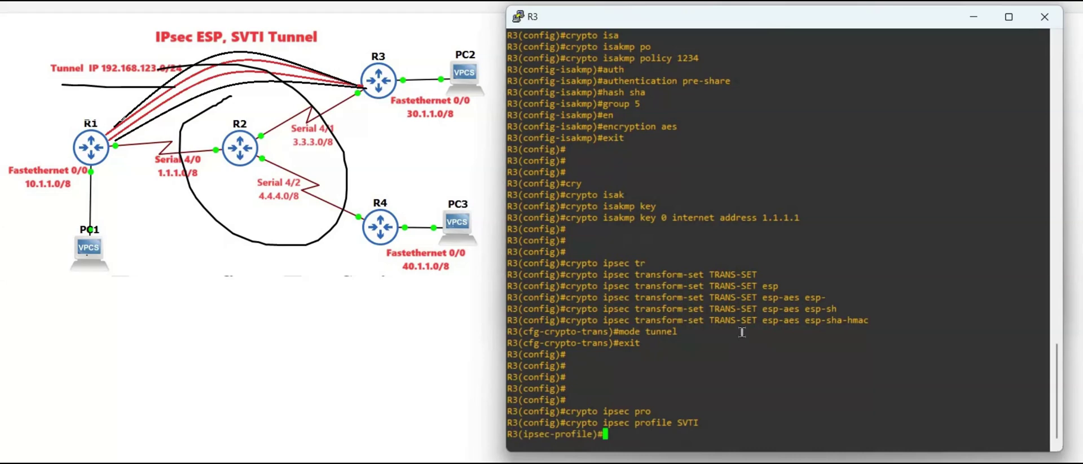
Assign the transform set TRANS-SET to R3's SVTI profile and return to global configuration mode
{"action": "type", "text": "set tr"}
{"action": "key", "text": "Tab"}
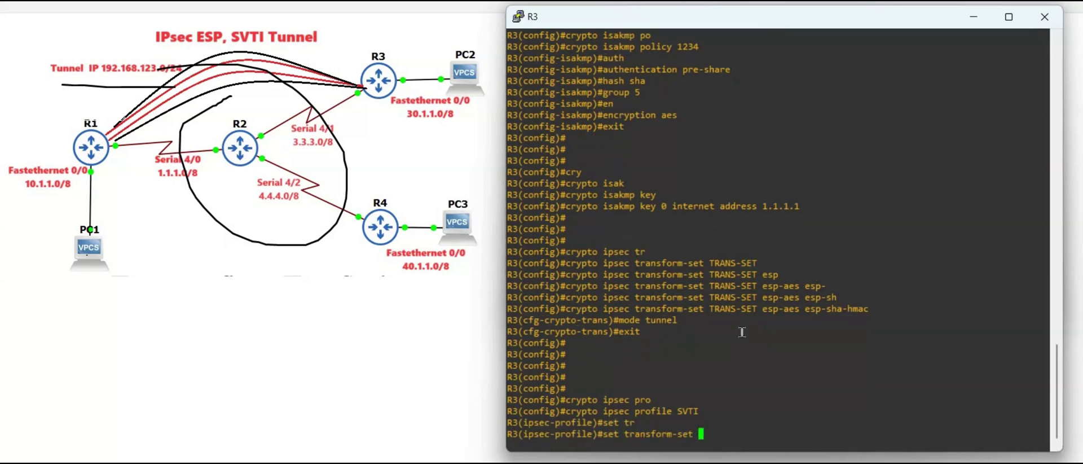
{"action": "type", "text": "TRANS-SET"}
{"action": "key", "text": "Return"}
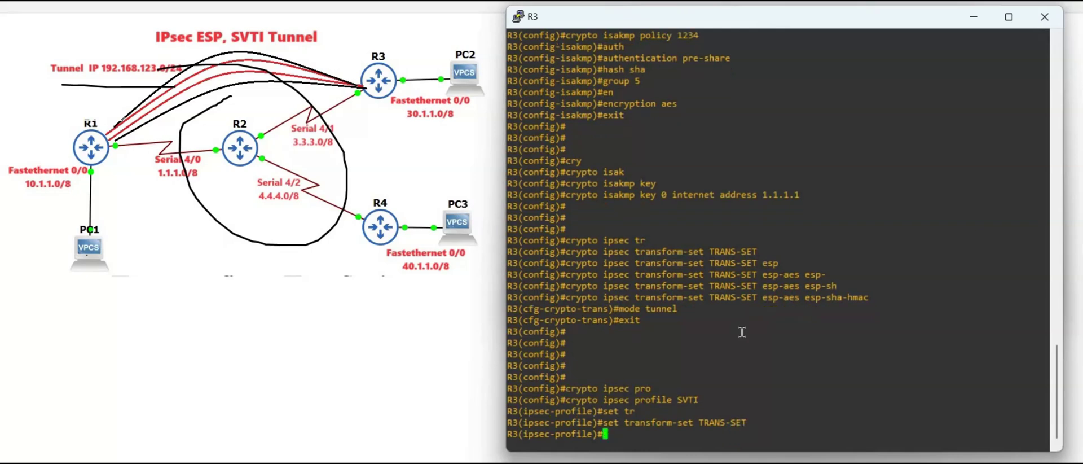
{"action": "type", "text": "exit"}
{"action": "key", "text": "Return"}
{"action": "key", "text": "Return"}
{"action": "key", "text": "Return"}
{"action": "key", "text": "Return"}
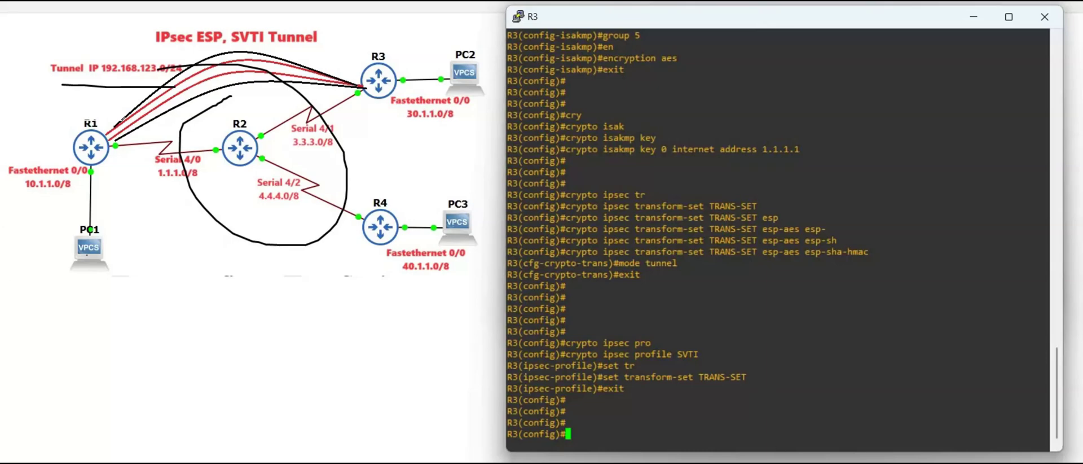
Switch to the R1 console and enter interface configuration mode for tunnel 1234
{"action": "left_click", "coordinate": [902, 397]}
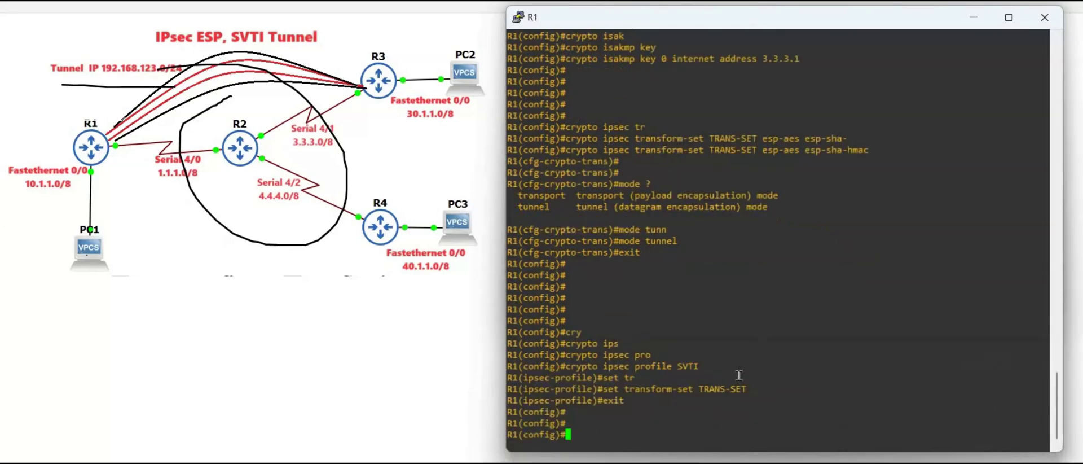
{"action": "key", "text": "Return"}
{"action": "key", "text": "Return"}
{"action": "key", "text": "Return"}
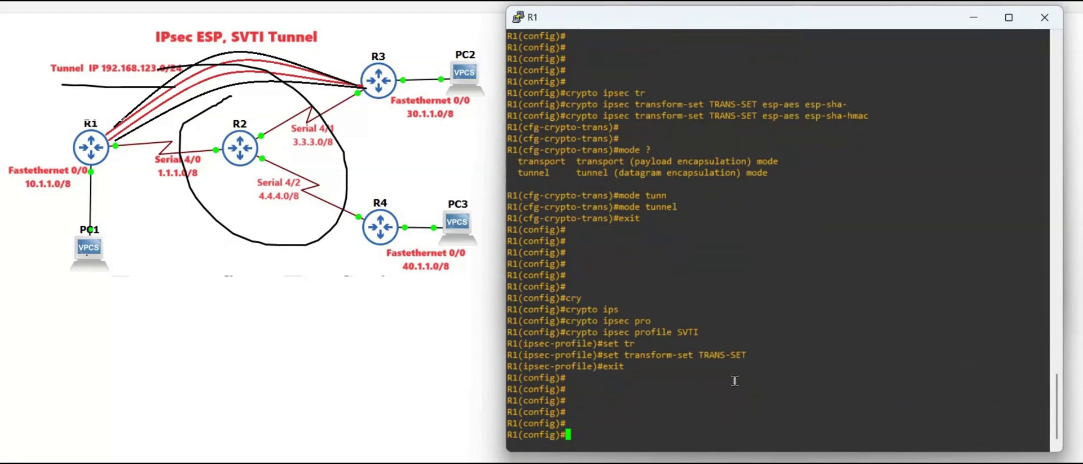
{"action": "type", "text": "int"}
{"action": "key", "text": "Tab"}
{"action": "type", "text": "tunn"}
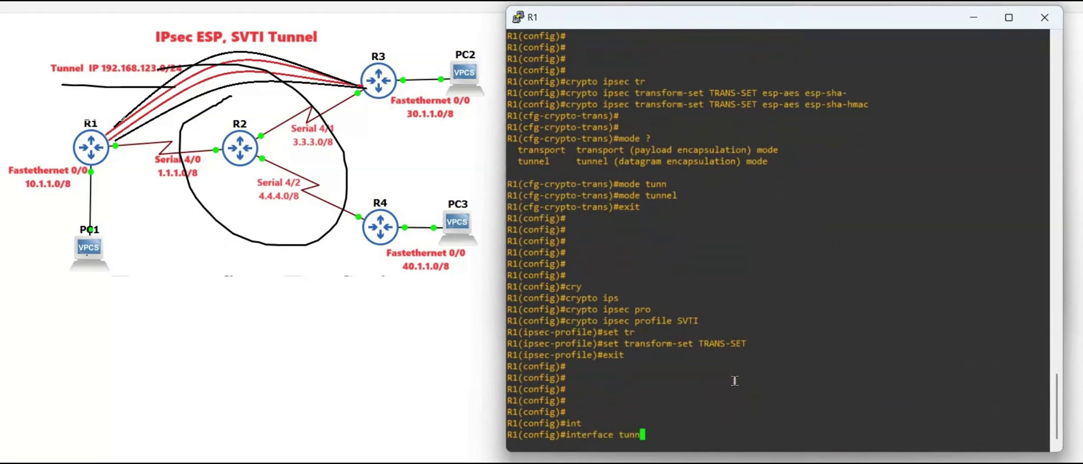
{"action": "key", "text": "Tab"}
{"action": "key", "text": "Tab"}
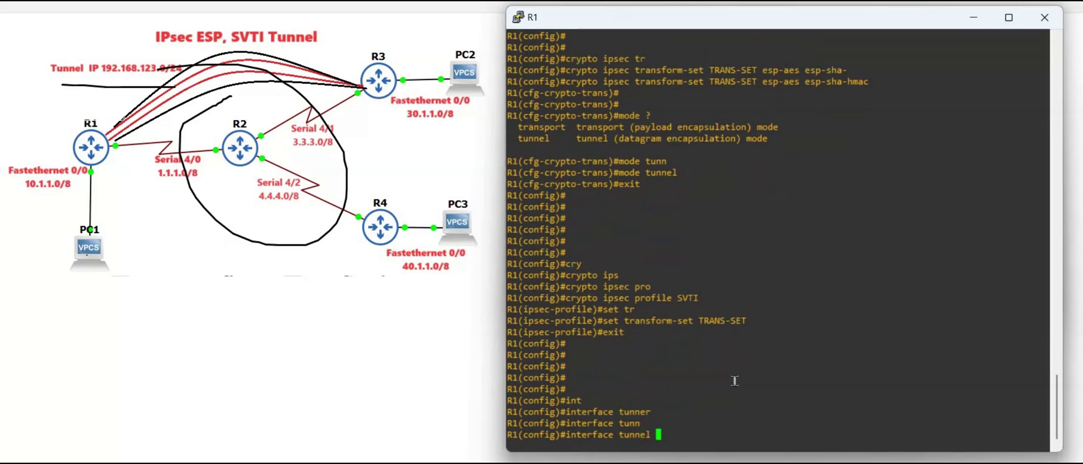
{"action": "type", "text": "1234"}
{"action": "key", "text": "Return"}
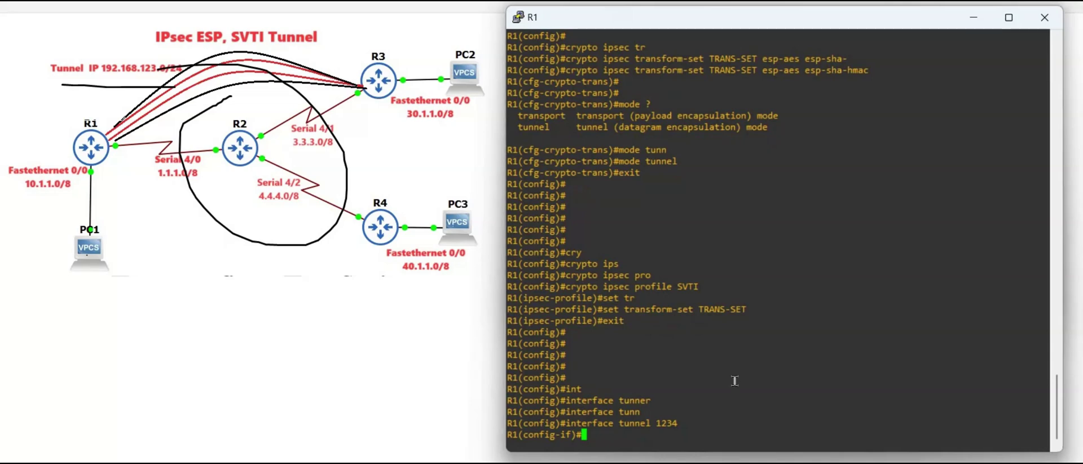
Protect R1's tunnel 1234 with the IPsec profile SVTI, consulting the command help for the tunnel protection options
{"action": "type", "text": "tunn"}
{"action": "key", "text": "Tab"}
{"action": "type", "text": "pro"}
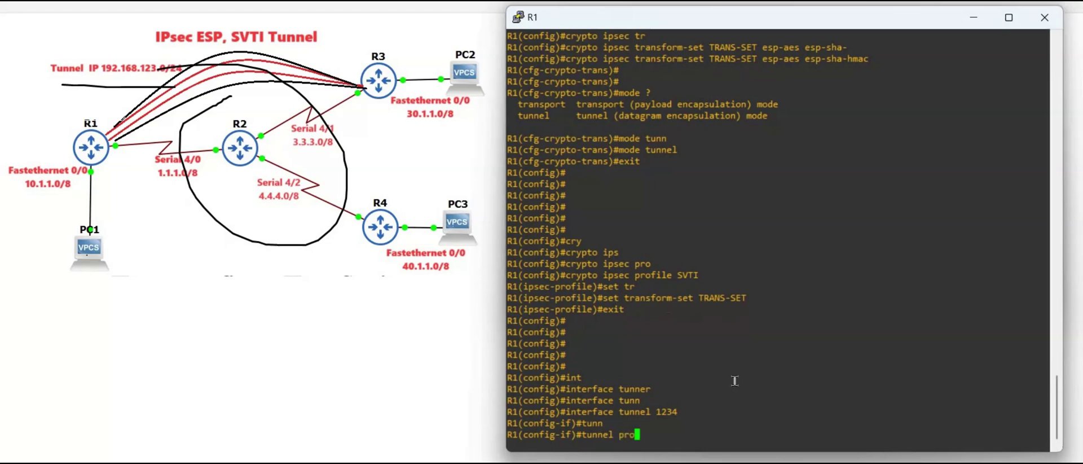
{"action": "key", "text": "Tab"}
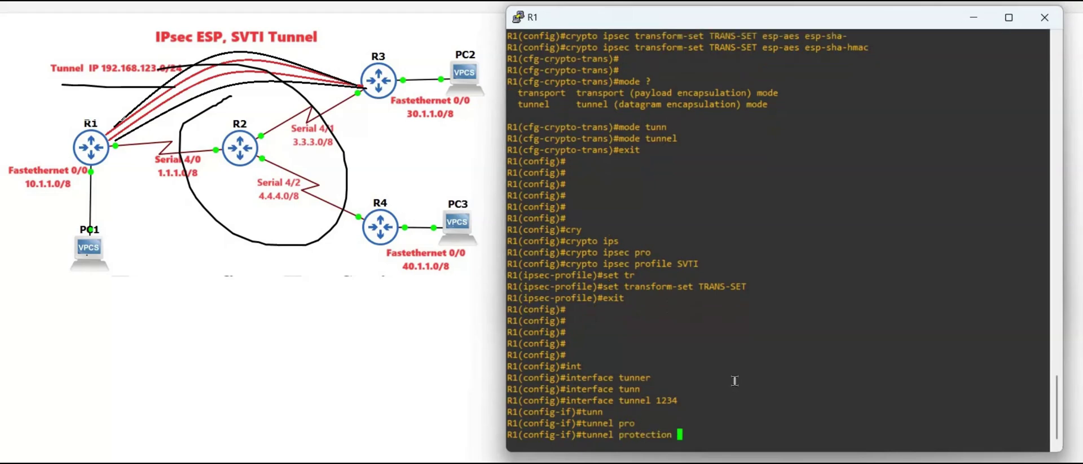
{"action": "type", "text": "?"}
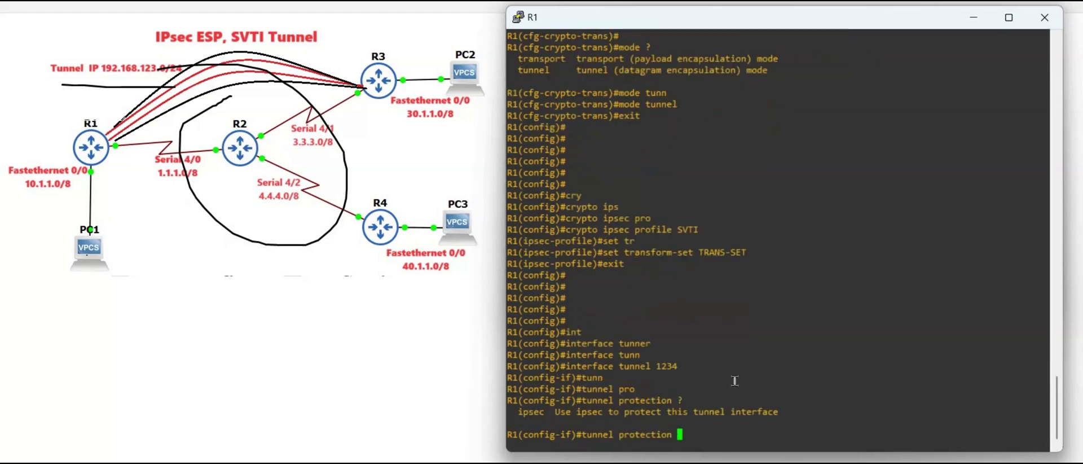
{"action": "type", "text": "ipsec ?"}
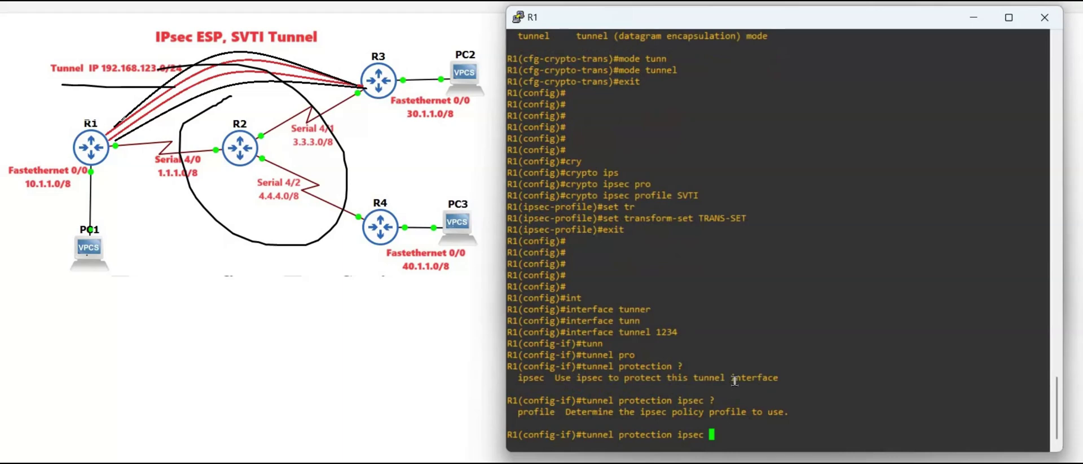
{"action": "type", "text": "pro"}
{"action": "key", "text": "Tab"}
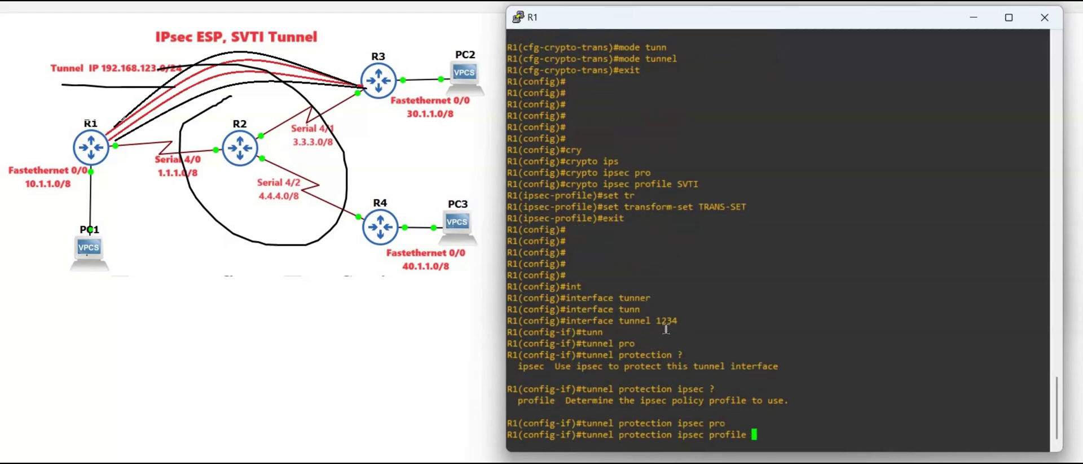
{"action": "double_click", "coordinate": [687, 183]}
{"action": "left_click", "coordinate": [683, 183]}
{"action": "double_click", "coordinate": [714, 182]}
{"action": "left_click", "coordinate": [772, 434]}
{"action": "type", "text": "SVTI"}
{"action": "key", "text": "Return"}
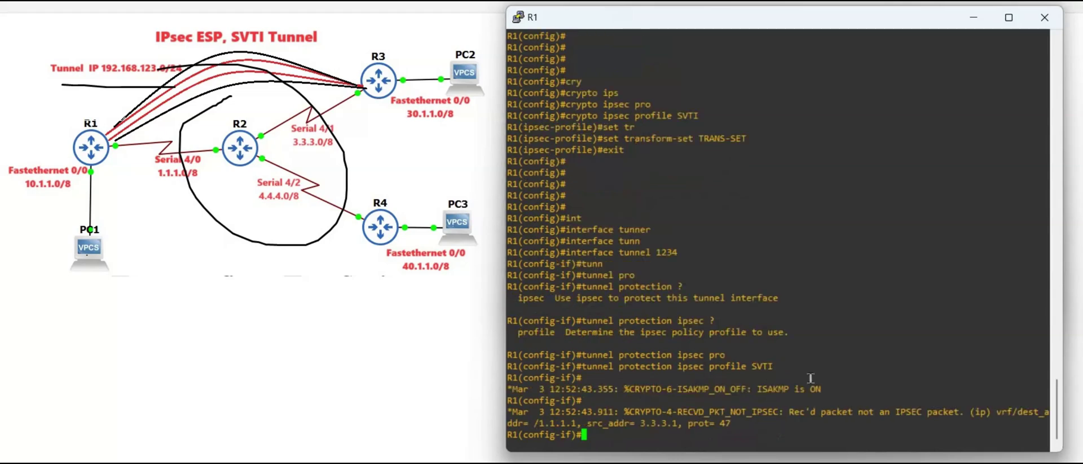
{"action": "key", "text": "Return"}
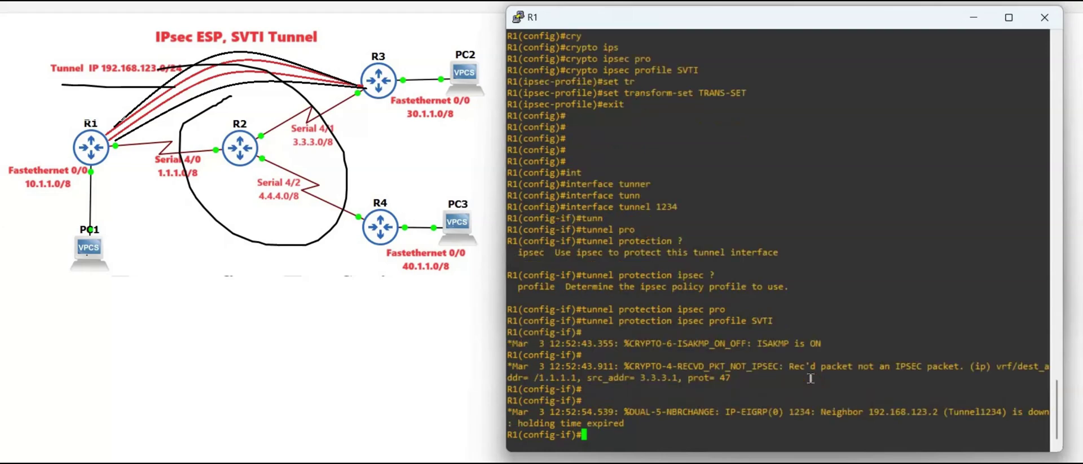
{"action": "key", "text": "Return"}
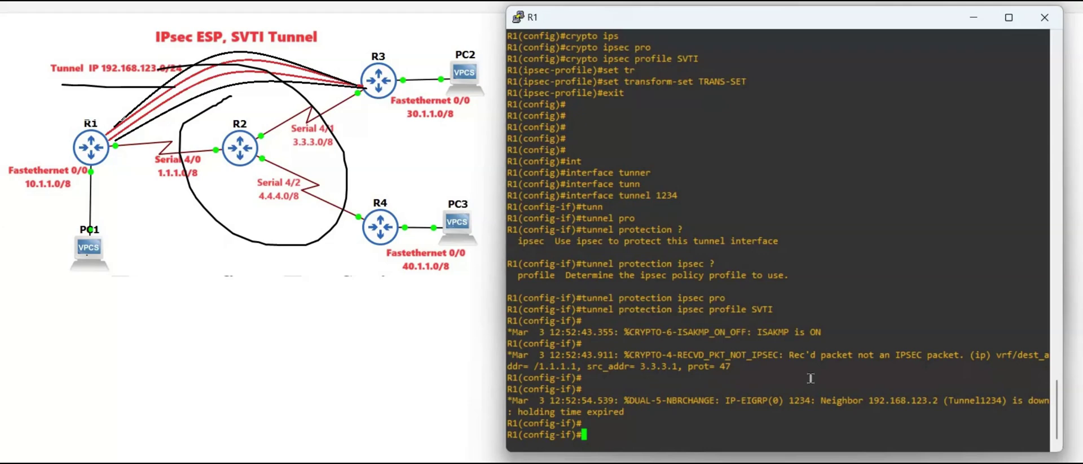
{"action": "type", "text": "do sh"}
{"action": "key", "text": "BackSpace"}
{"action": "key", "text": "BackSpace"}
{"action": "key", "text": "BackSpace"}
{"action": "key", "text": "BackSpace"}
{"action": "key", "text": "BackSpace"}
Set R1's tunnel mode to ipsec ipv4 and return to global configuration mode
{"action": "type", "text": "tunne"}
{"action": "key", "text": "Tab"}
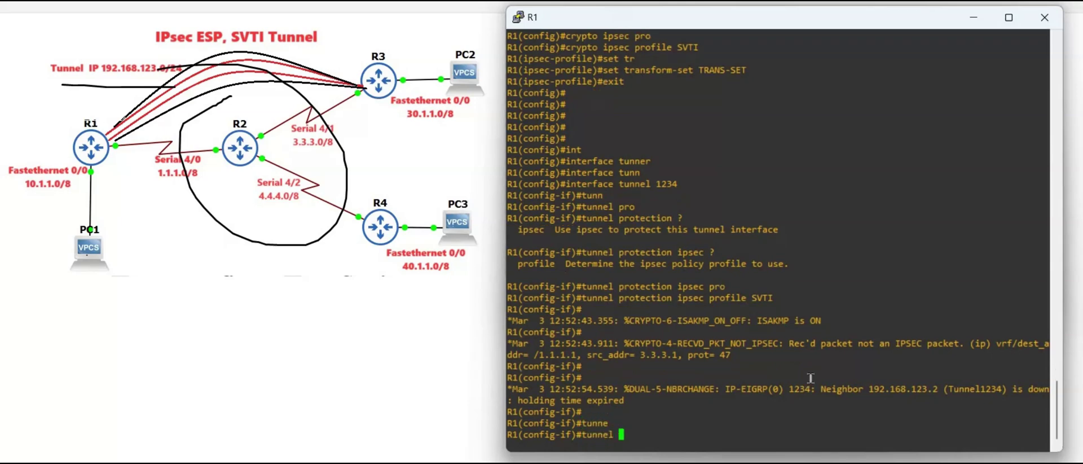
{"action": "type", "text": "mode ip"}
{"action": "key", "text": "Tab"}
{"action": "type", "text": "s"}
{"action": "key", "text": "Tab"}
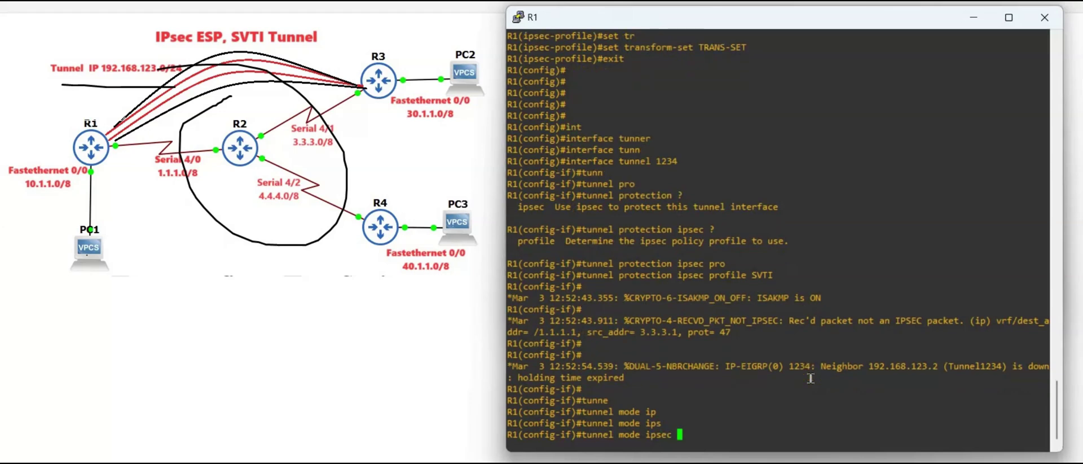
{"action": "type", "text": "ipv4"}
{"action": "key", "text": "Return"}
{"action": "type", "text": "exit"}
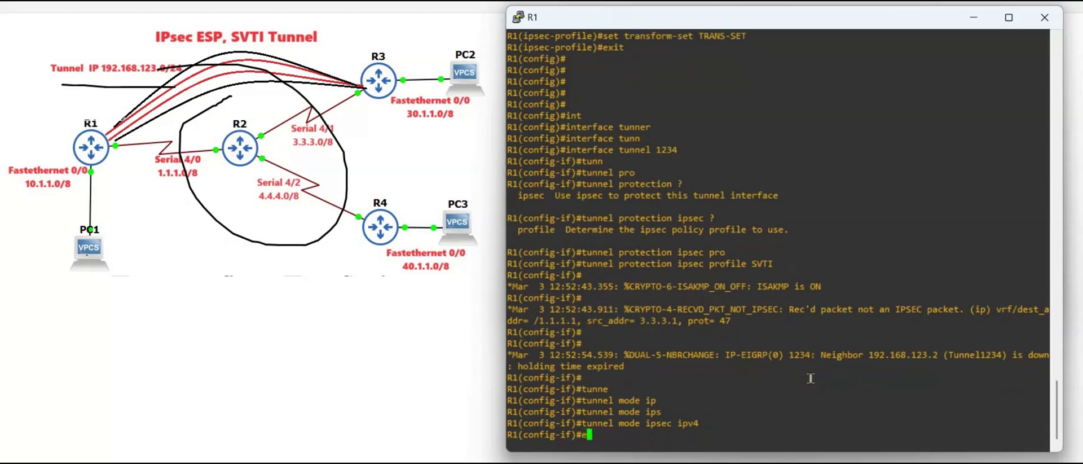
{"action": "key", "text": "Return"}
{"action": "key", "text": "Return"}
{"action": "key", "text": "Return"}
{"action": "key", "text": "Return"}
{"action": "key", "text": "Return"}
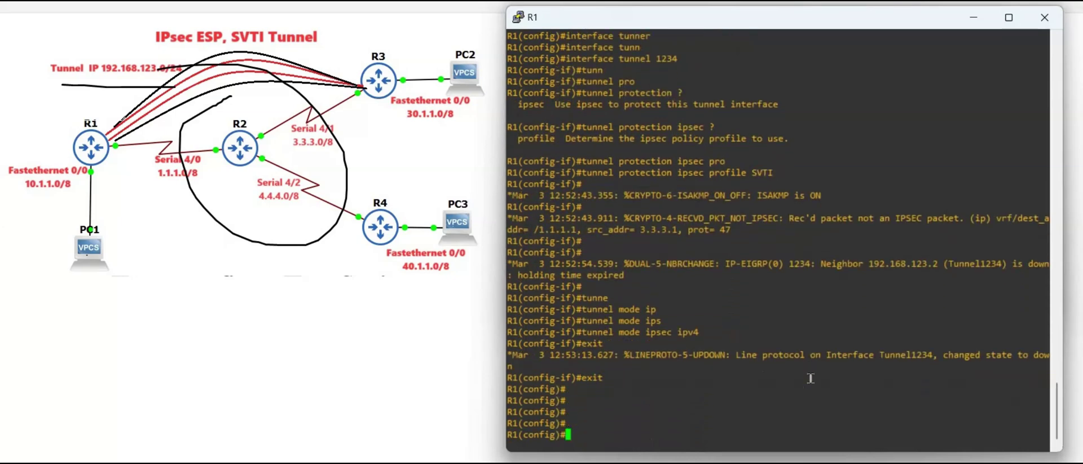
Switch to the R3 console and enter interface configuration mode for tunnel 1234
{"action": "mouse_move", "coordinate": [757, 372]}
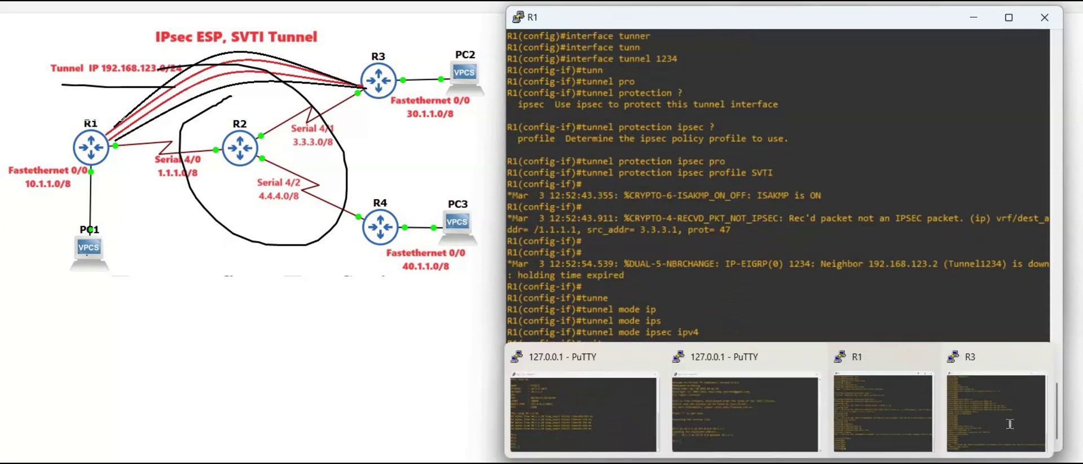
{"action": "left_click", "coordinate": [731, 359]}
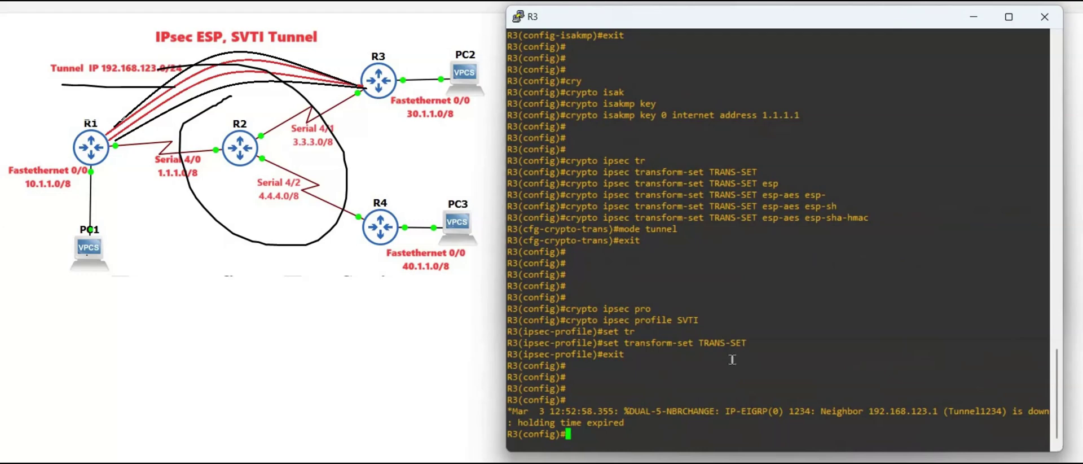
{"action": "key", "text": "Return"}
{"action": "key", "text": "Return"}
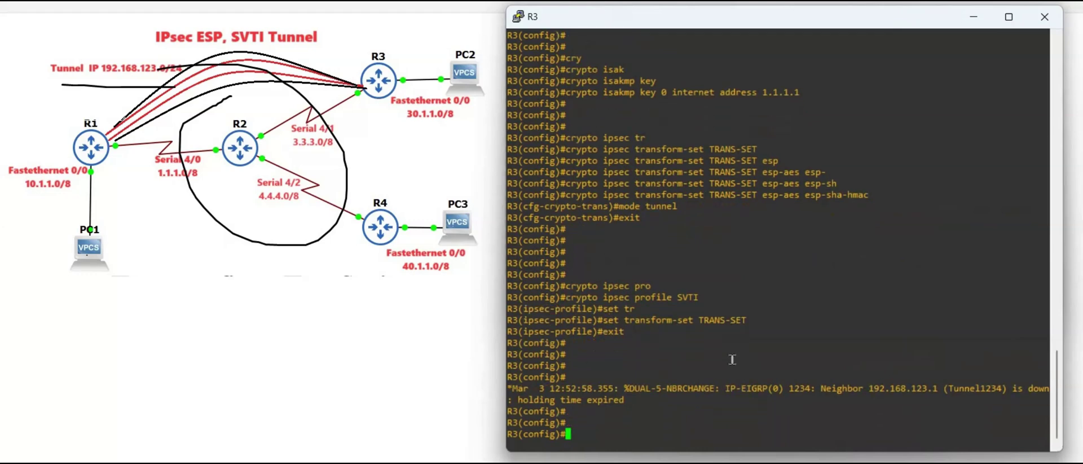
{"action": "type", "text": "tun"}
{"action": "key", "text": "Return"}
{"action": "type", "text": "t"}
{"action": "key", "text": "BackSpace"}
{"action": "type", "text": "interface"}
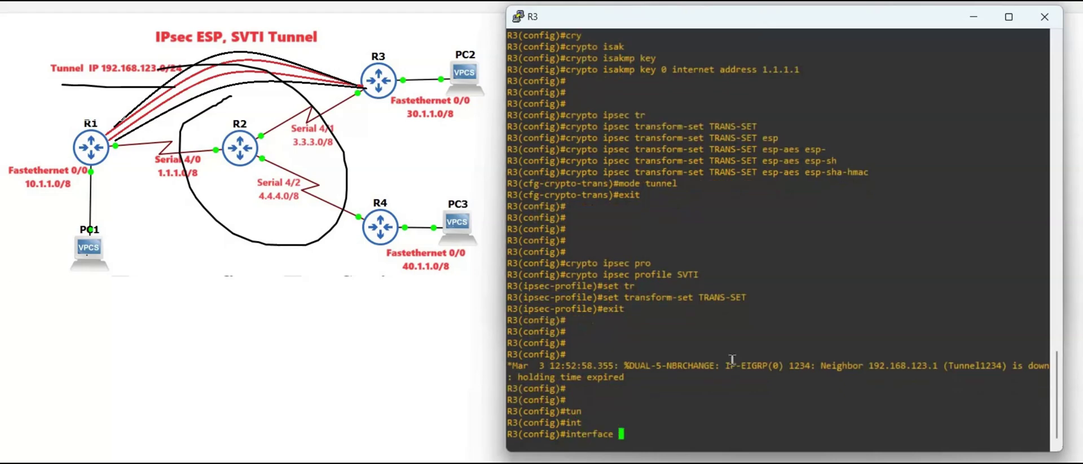
{"action": "key", "text": "Tab"}
{"action": "type", "text": "tun"}
{"action": "key", "text": "Tab"}
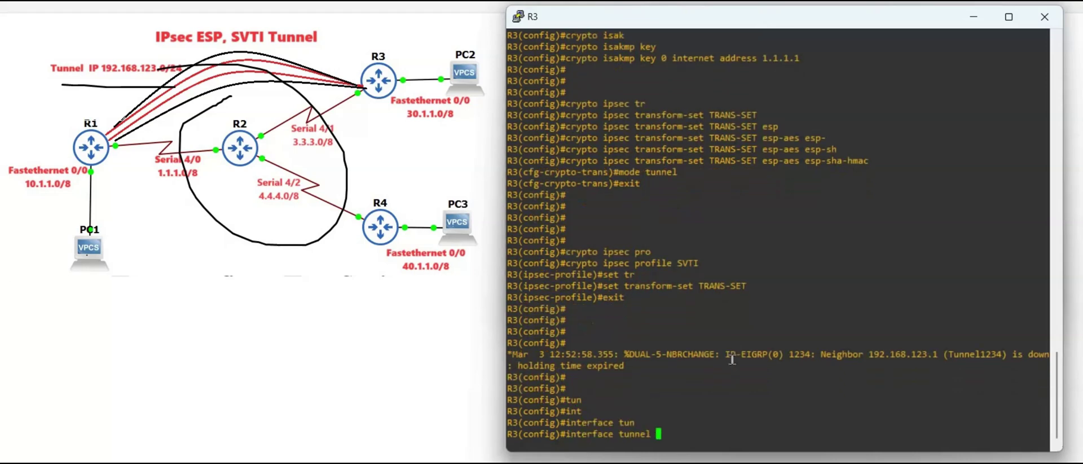
{"action": "type", "text": "1234"}
{"action": "key", "text": "Return"}
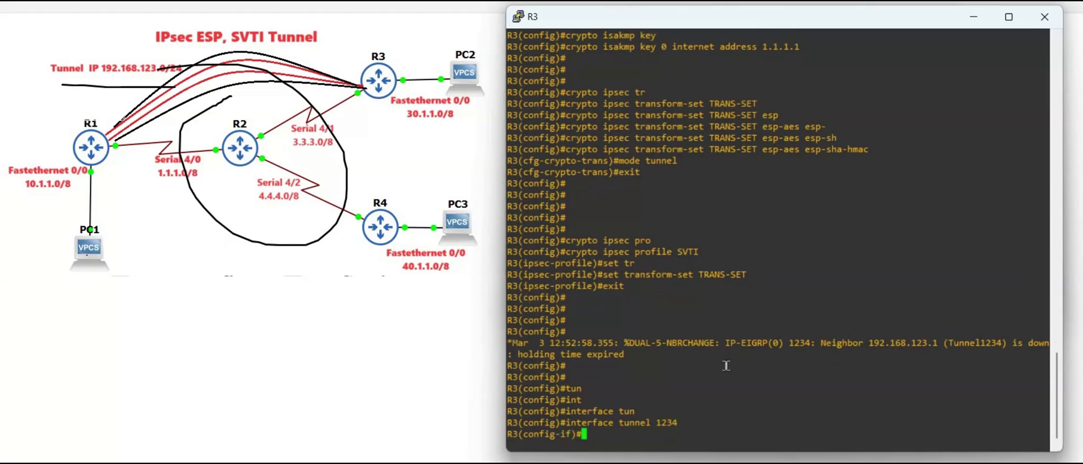
Protect R3's tunnel 1234 with the IPsec profile SVTI, consulting the command help for the available tunnel options
{"action": "type", "text": "tunn"}
{"action": "key", "text": "Tab"}
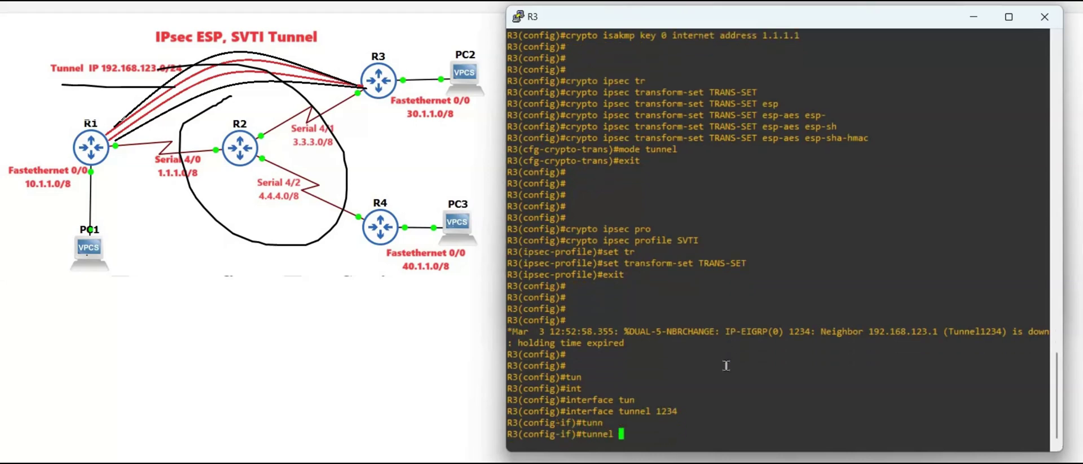
{"action": "type", "text": "?"}
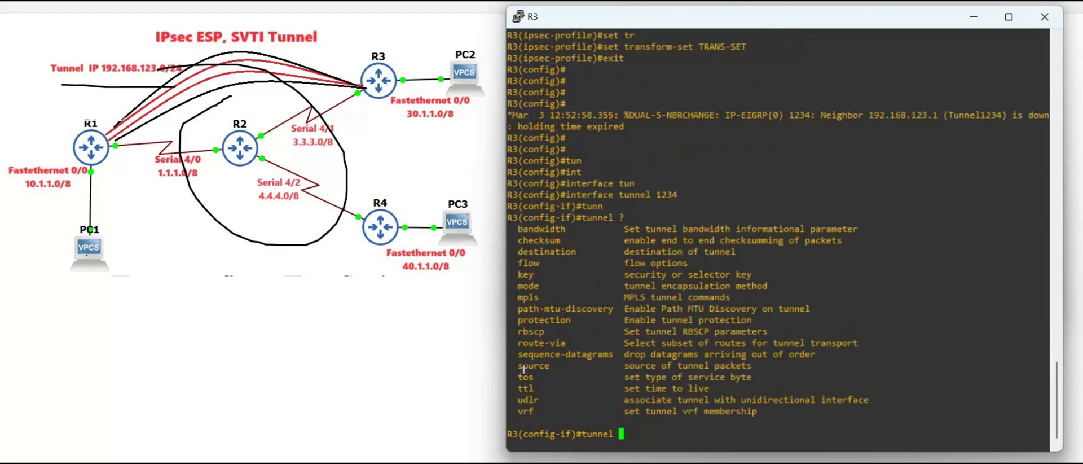
{"action": "triple_click", "coordinate": [546, 322]}
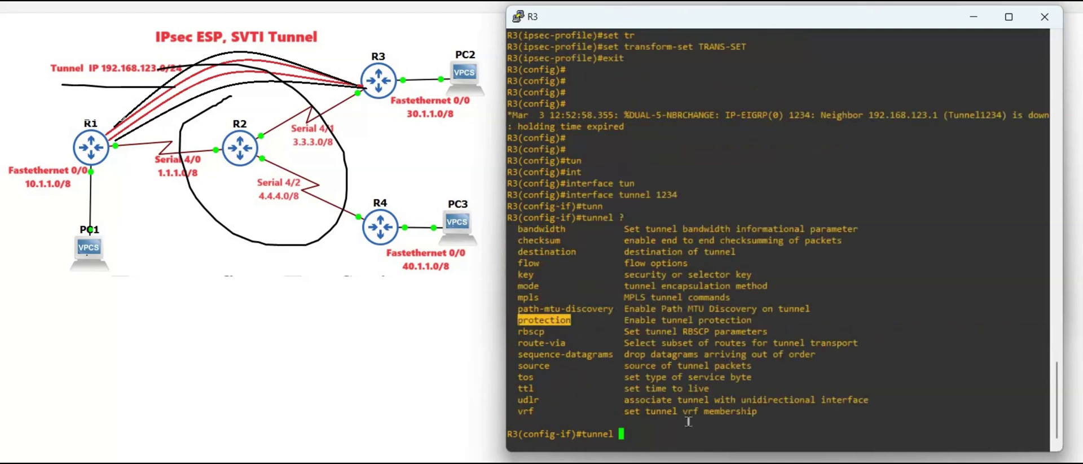
{"action": "type", "text": "pro"}
{"action": "key", "text": "Tab"}
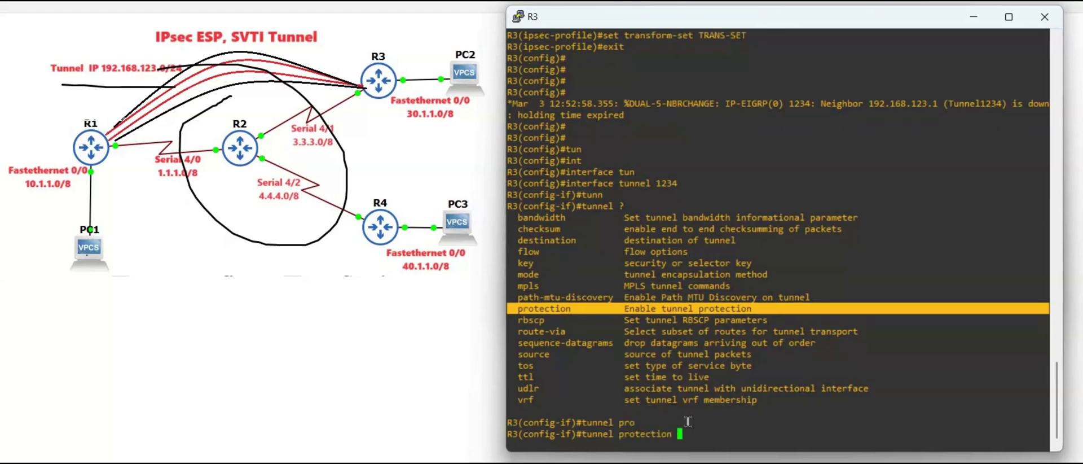
{"action": "type", "text": "ipsec"}
{"action": "key", "text": "Tab"}
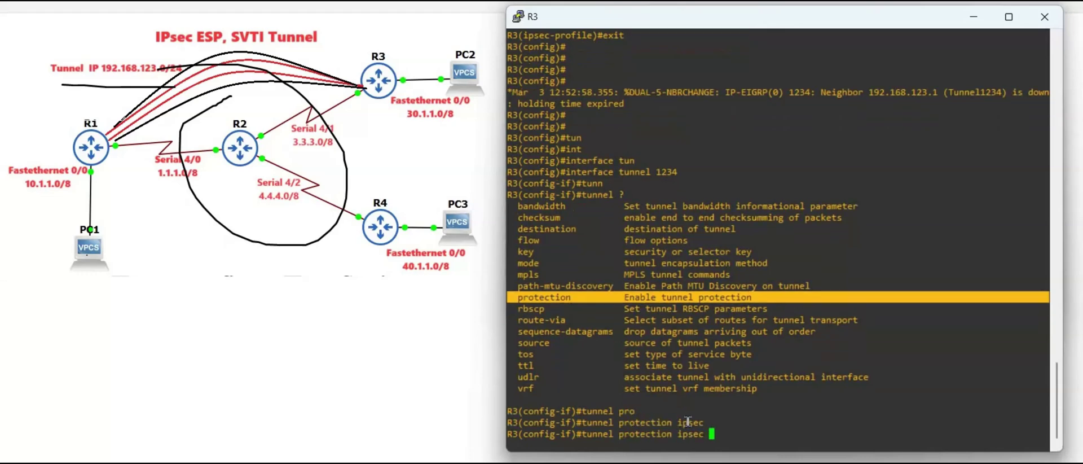
{"action": "type", "text": "pro"}
{"action": "key", "text": "Tab"}
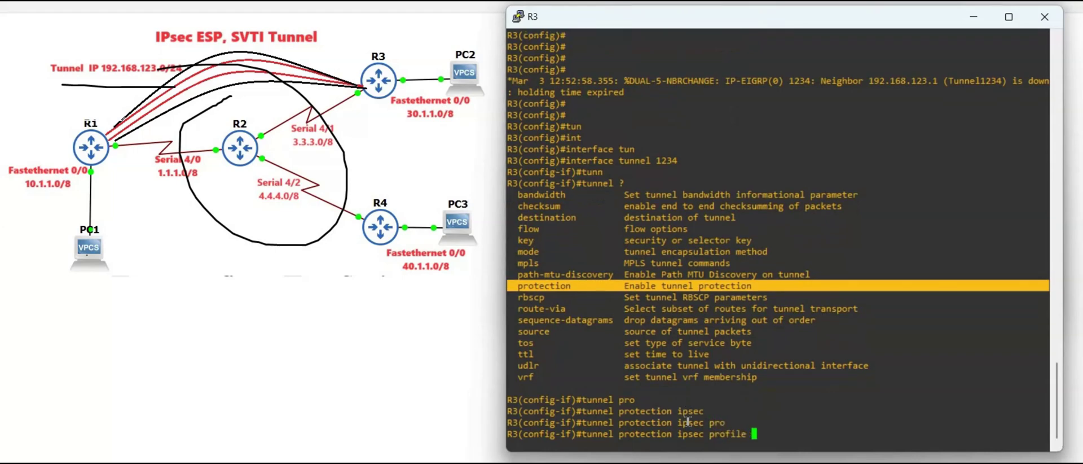
{"action": "type", "text": "SVTI"}
{"action": "key", "text": "Return"}
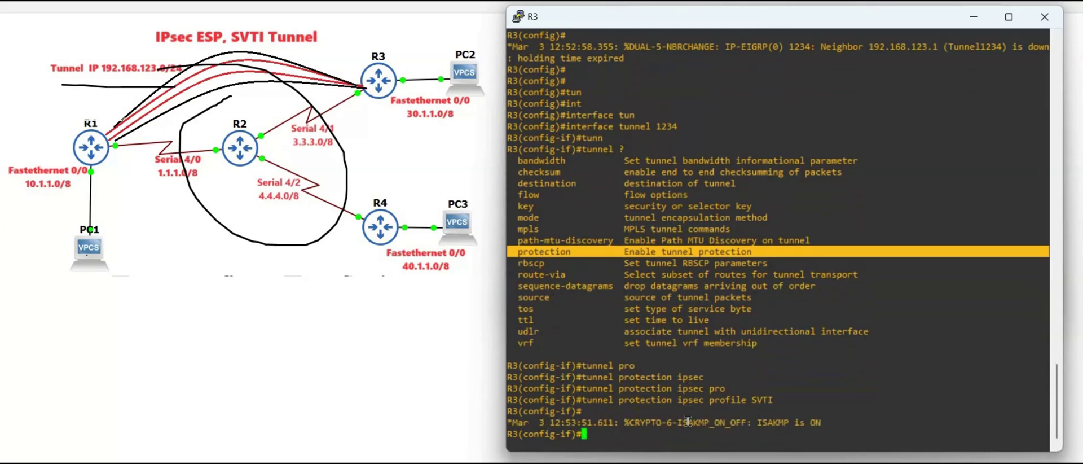
{"action": "key", "text": "Return"}
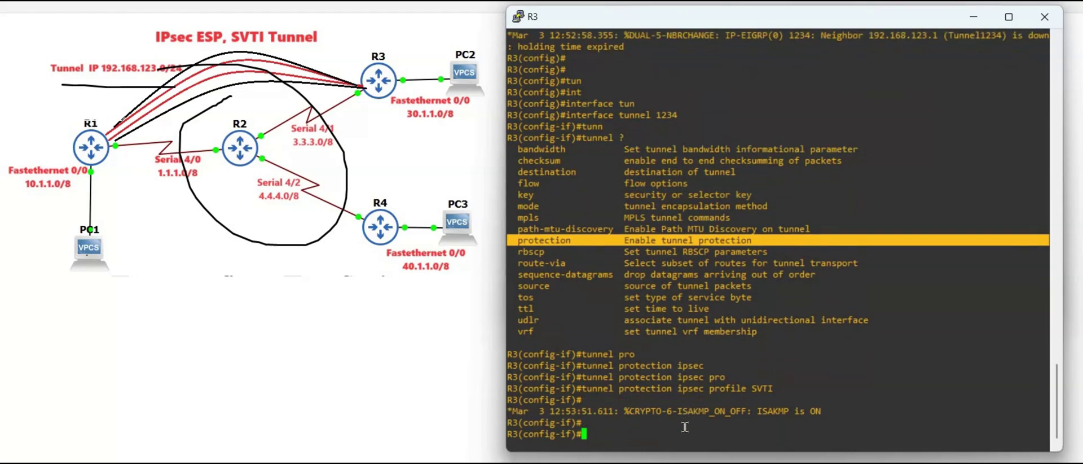
Set R3's tunnel 1234 mode to ipsec ipv4
{"action": "type", "text": "N"}
{"action": "key", "text": "Return"}
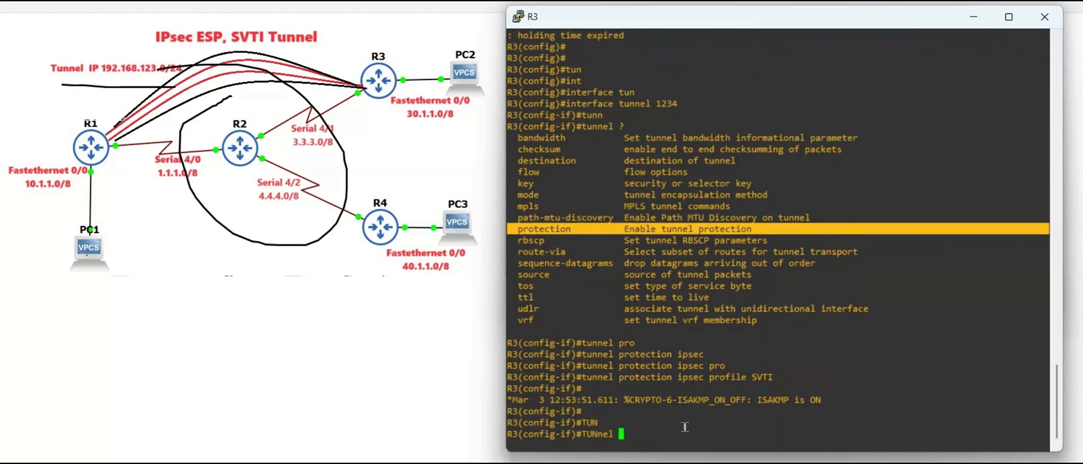
{"action": "type", "text": "tunn"}
{"action": "key", "text": "Tab"}
{"action": "type", "text": "mo"}
{"action": "key", "text": "Tab"}
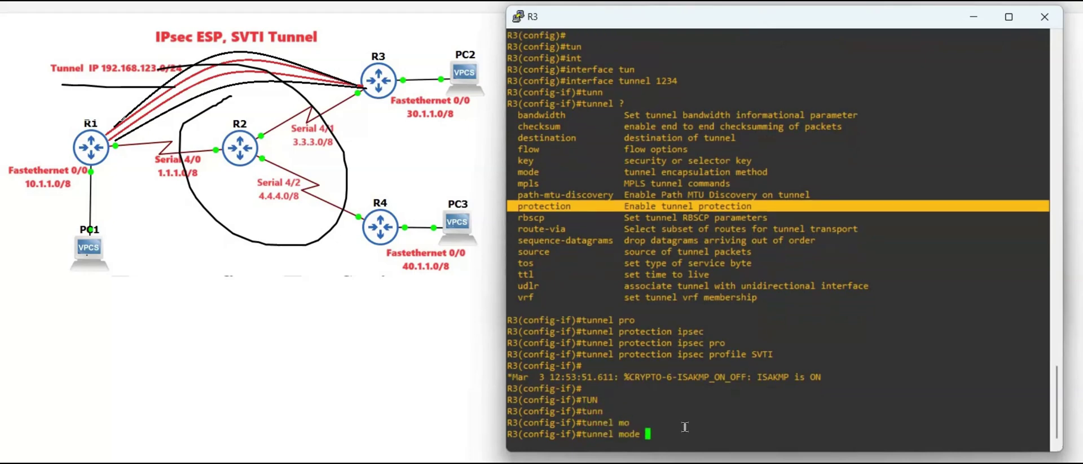
{"action": "type", "text": "ips"}
{"action": "key", "text": "Tab"}
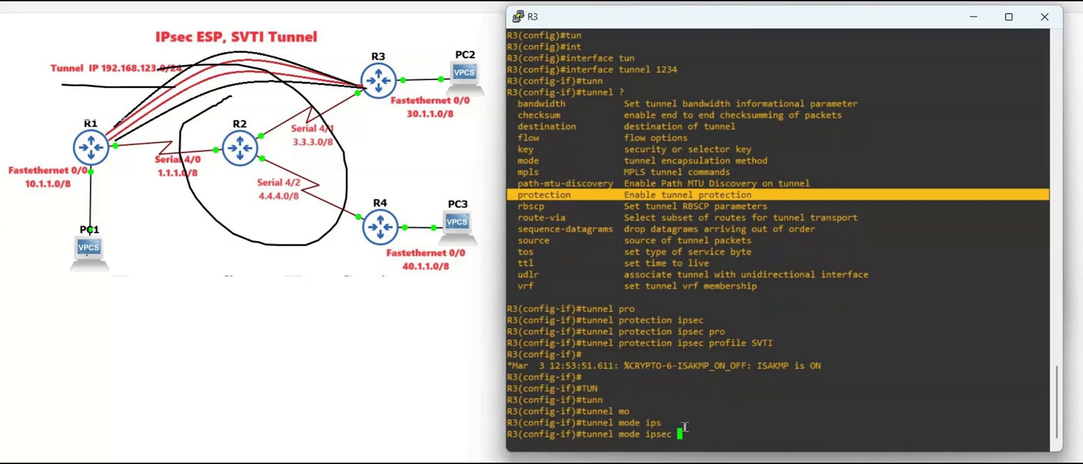
{"action": "type", "text": "ipv4"}
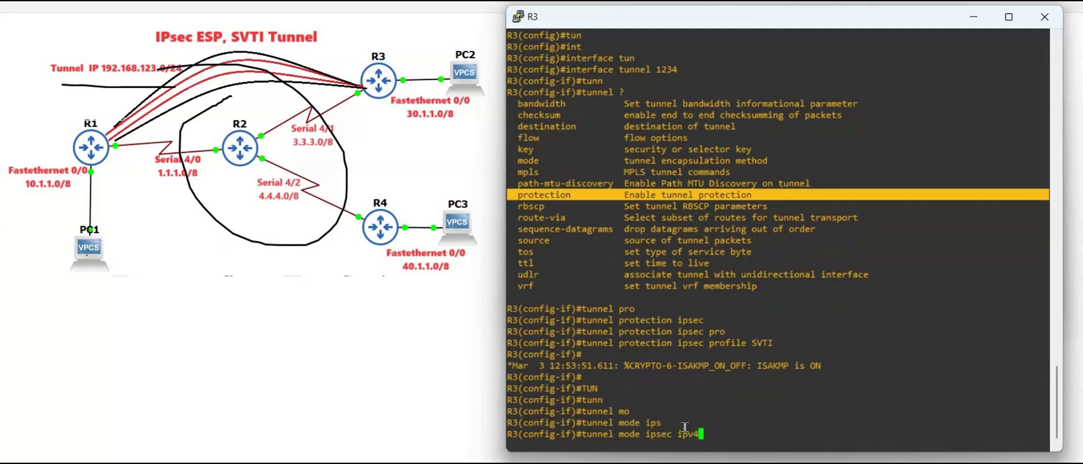